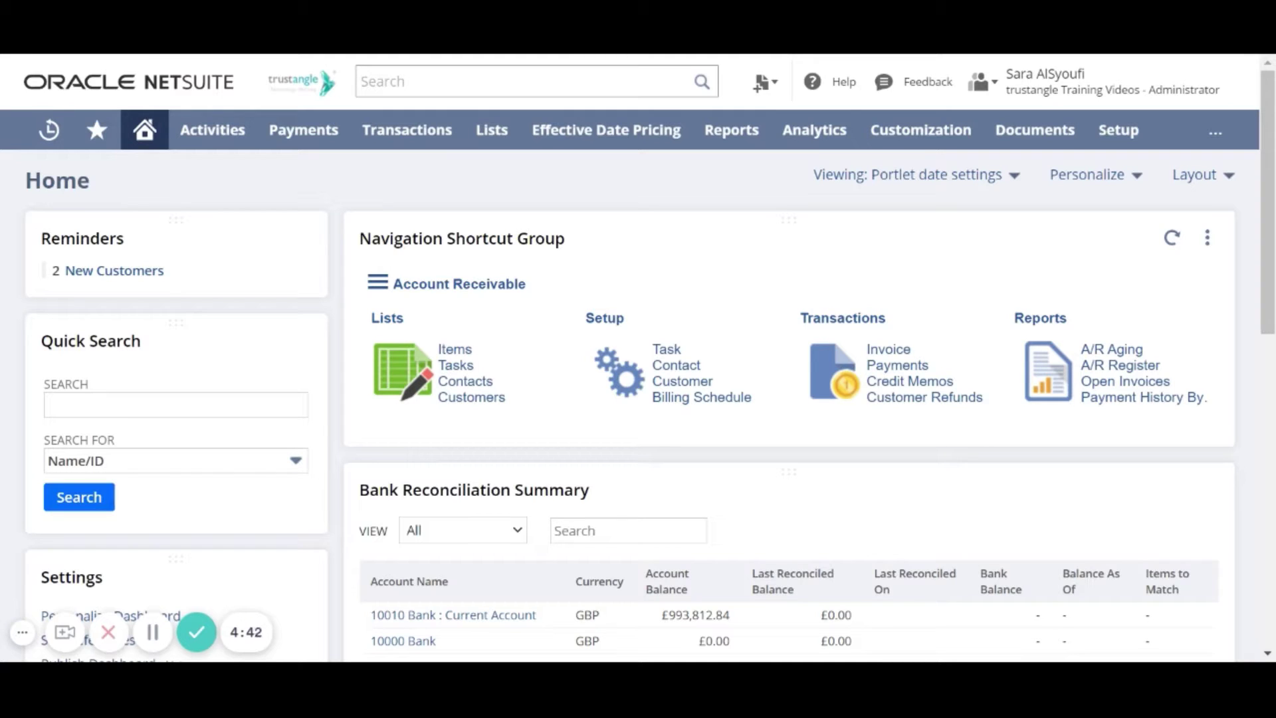
Keep Account Receivable as the shortcut group and go to Lists > Relationships > Customers.
left_click(502, 287)
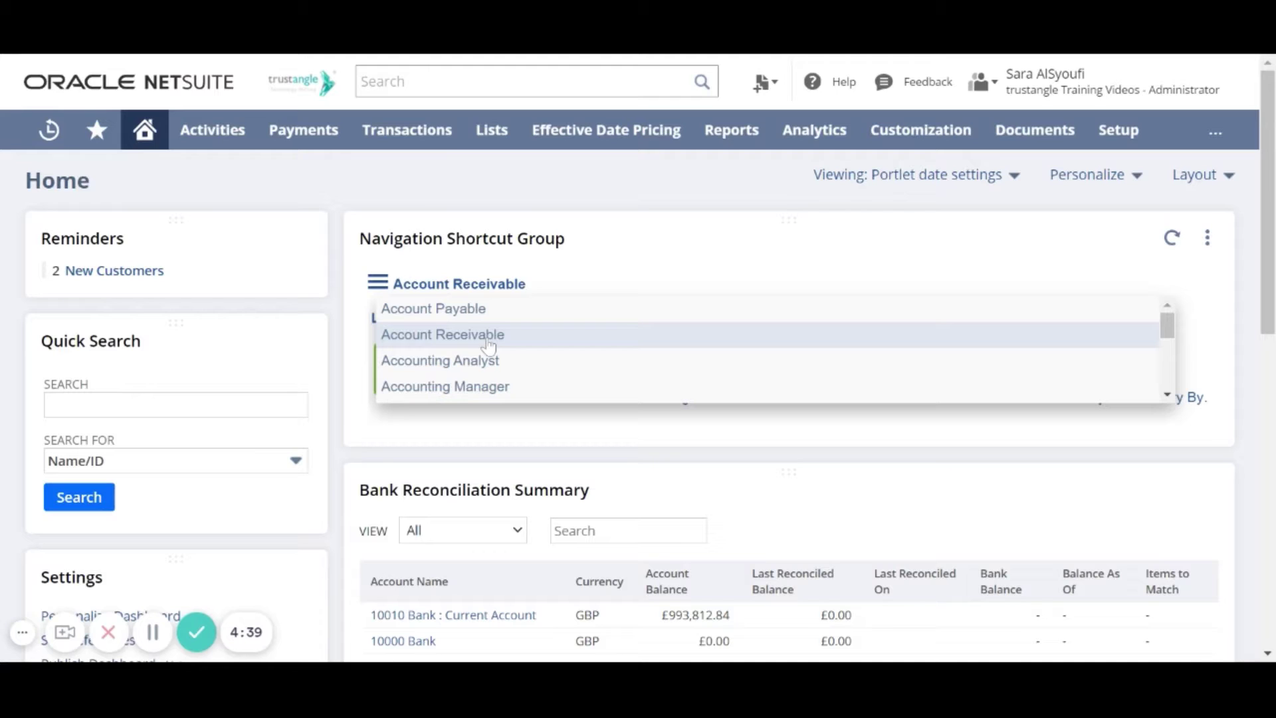
left_click(502, 419)
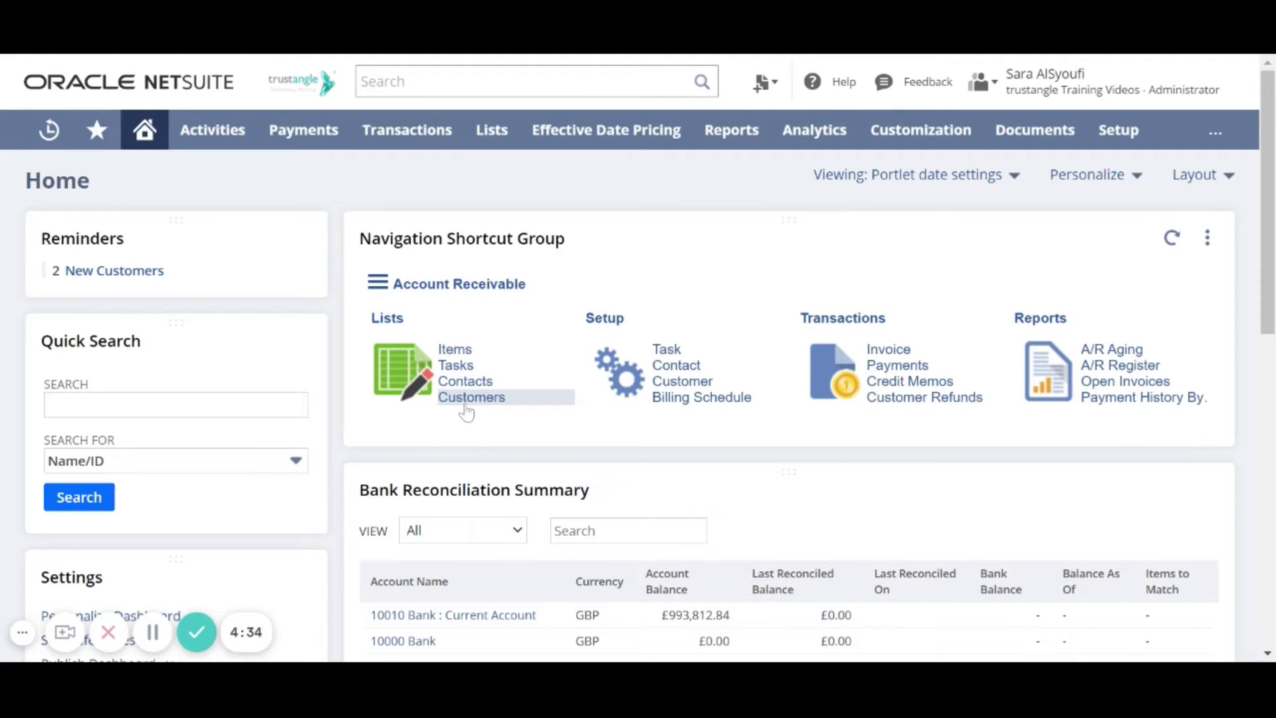
mouse_move(499, 143)
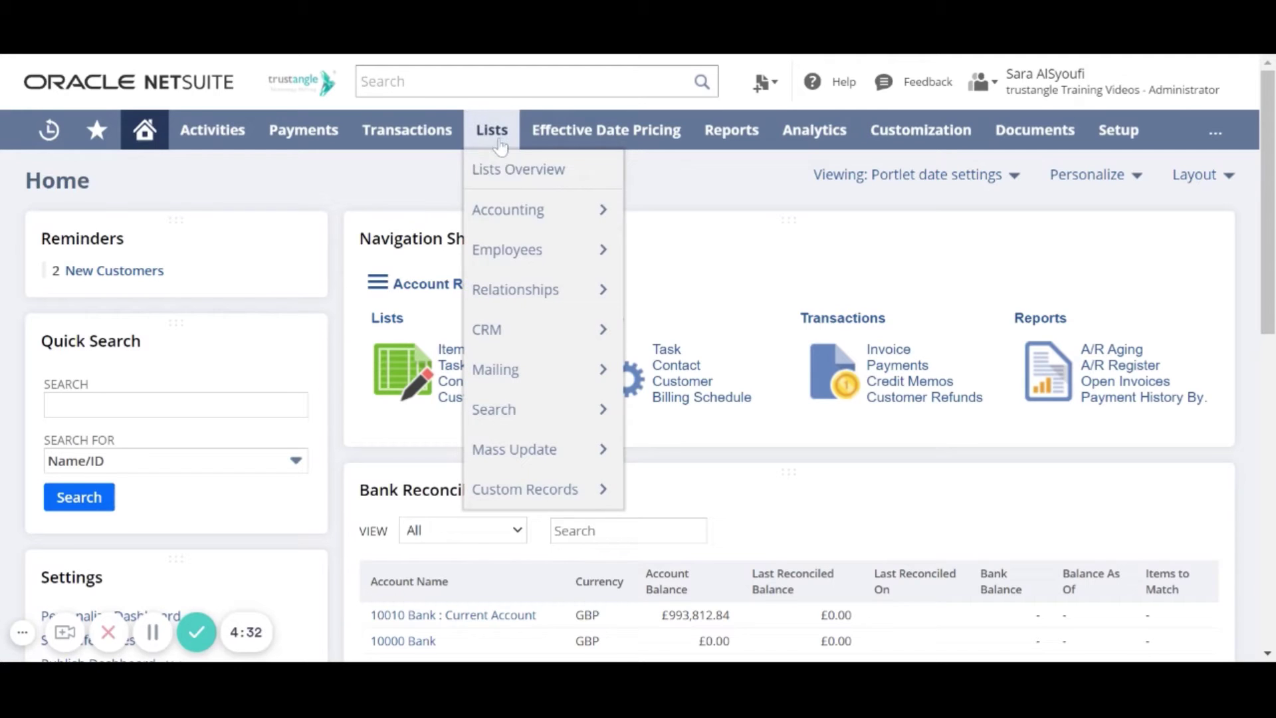
mouse_move(564, 303)
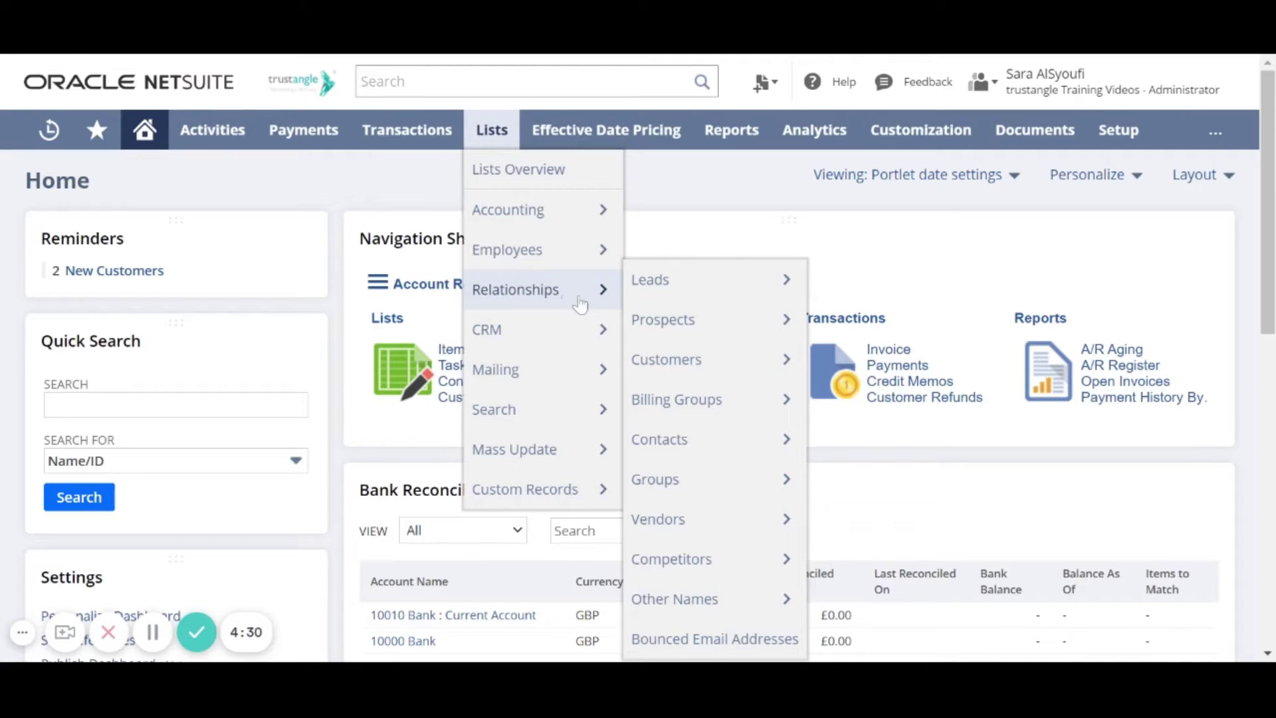
mouse_move(740, 372)
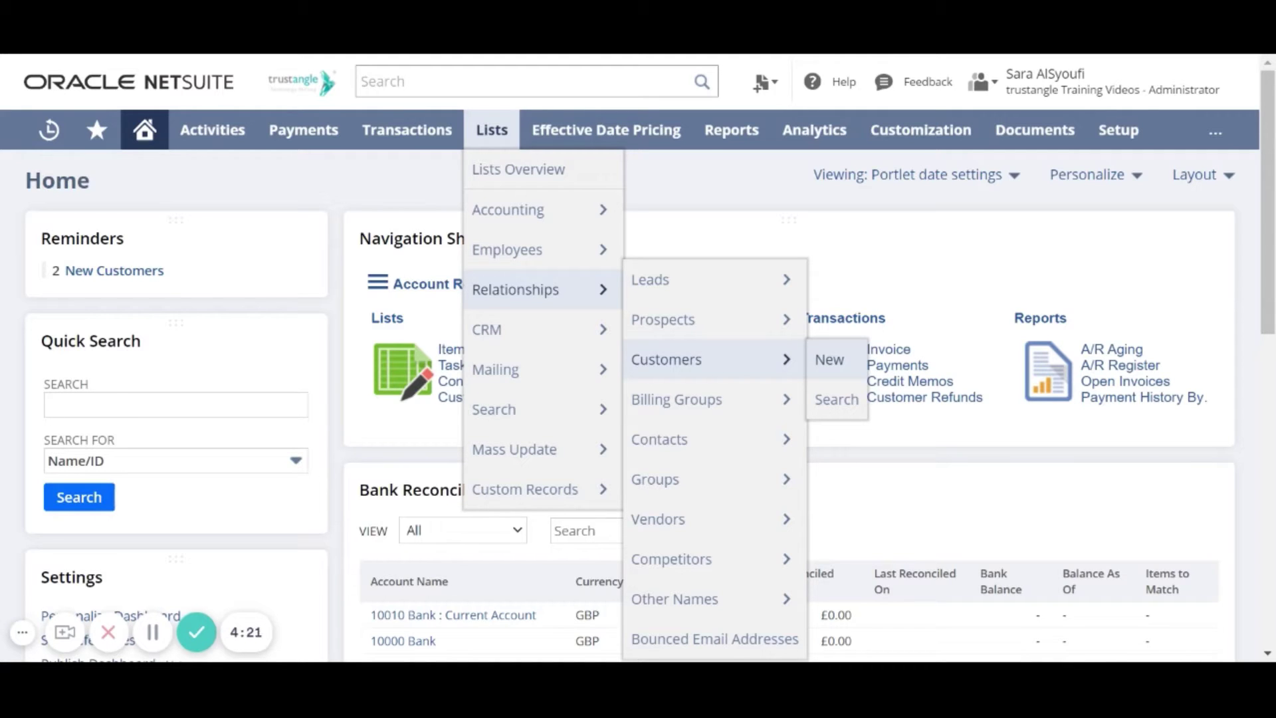
left_click(829, 359)
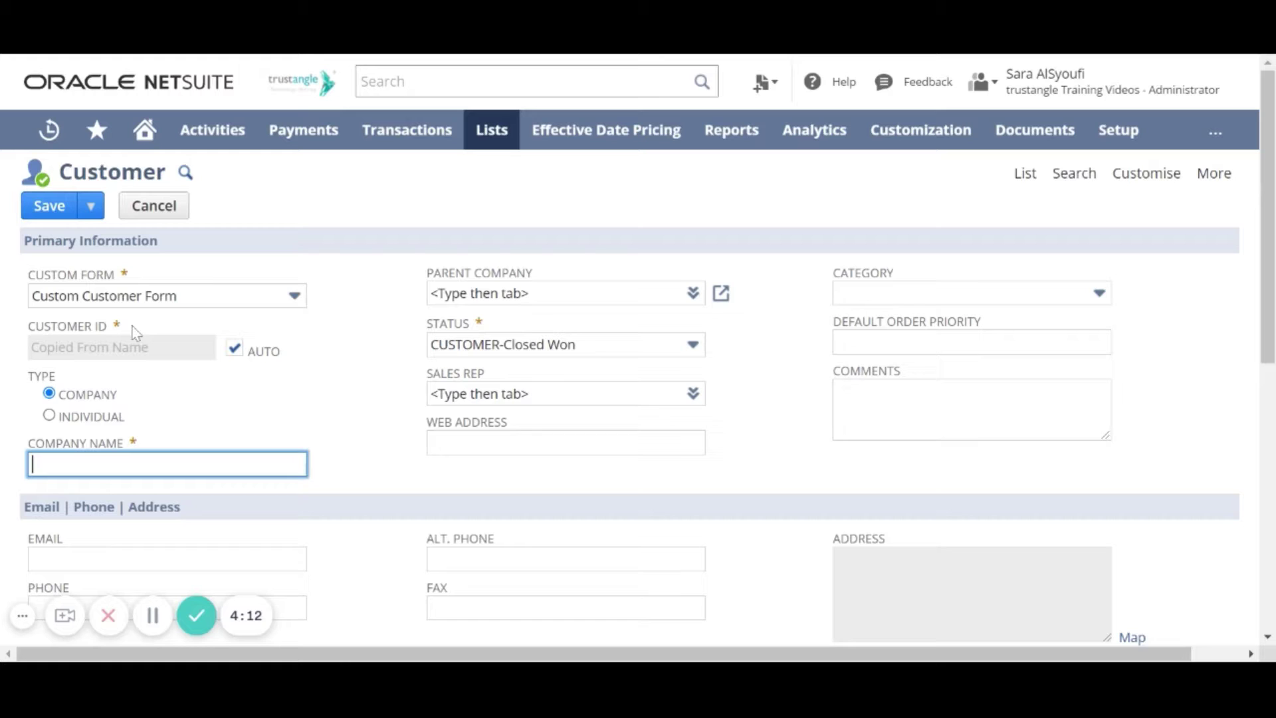
left_click(72, 328)
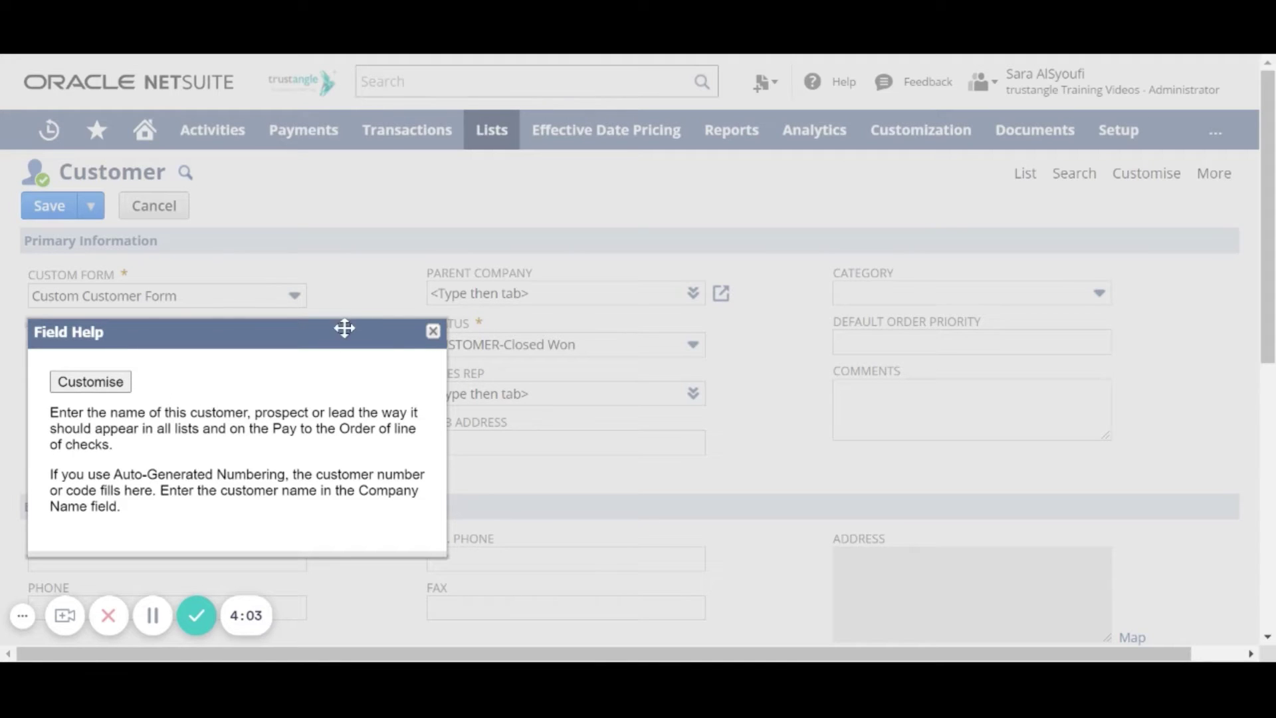
left_click(433, 331)
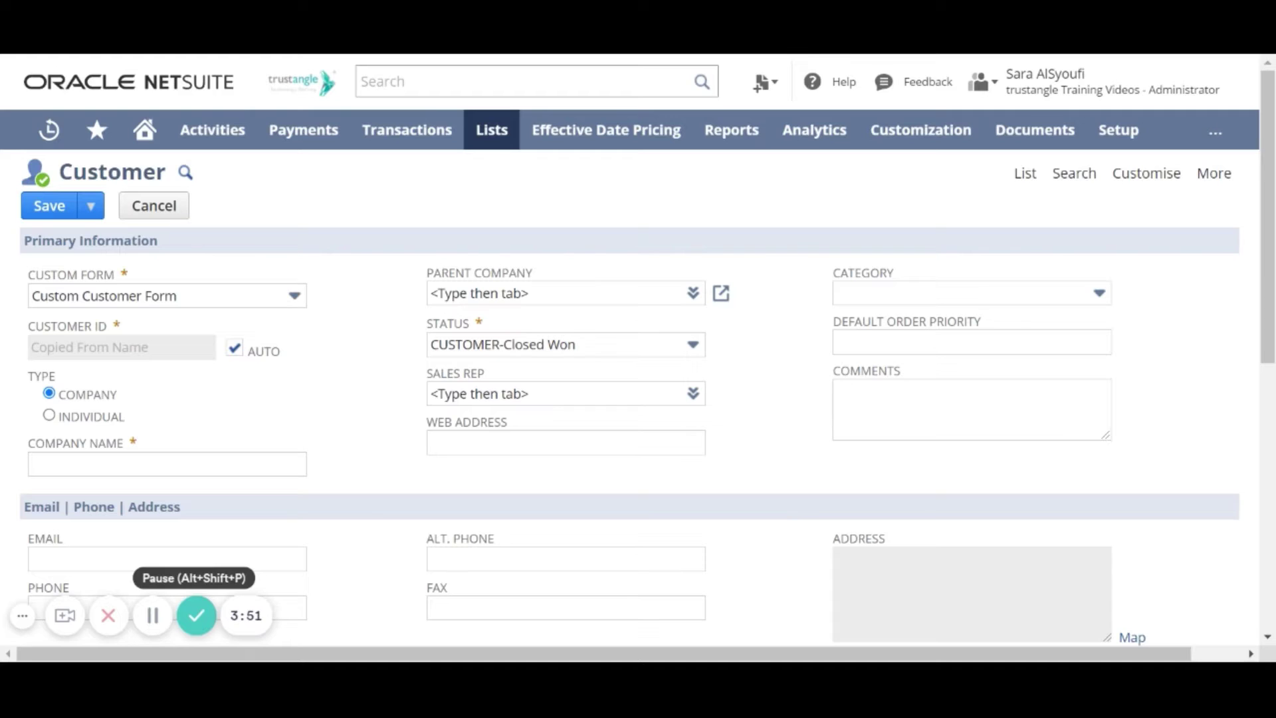
Toggle the customer Type to Individual and back to Company, then enter company name Test123.
left_click(110, 464)
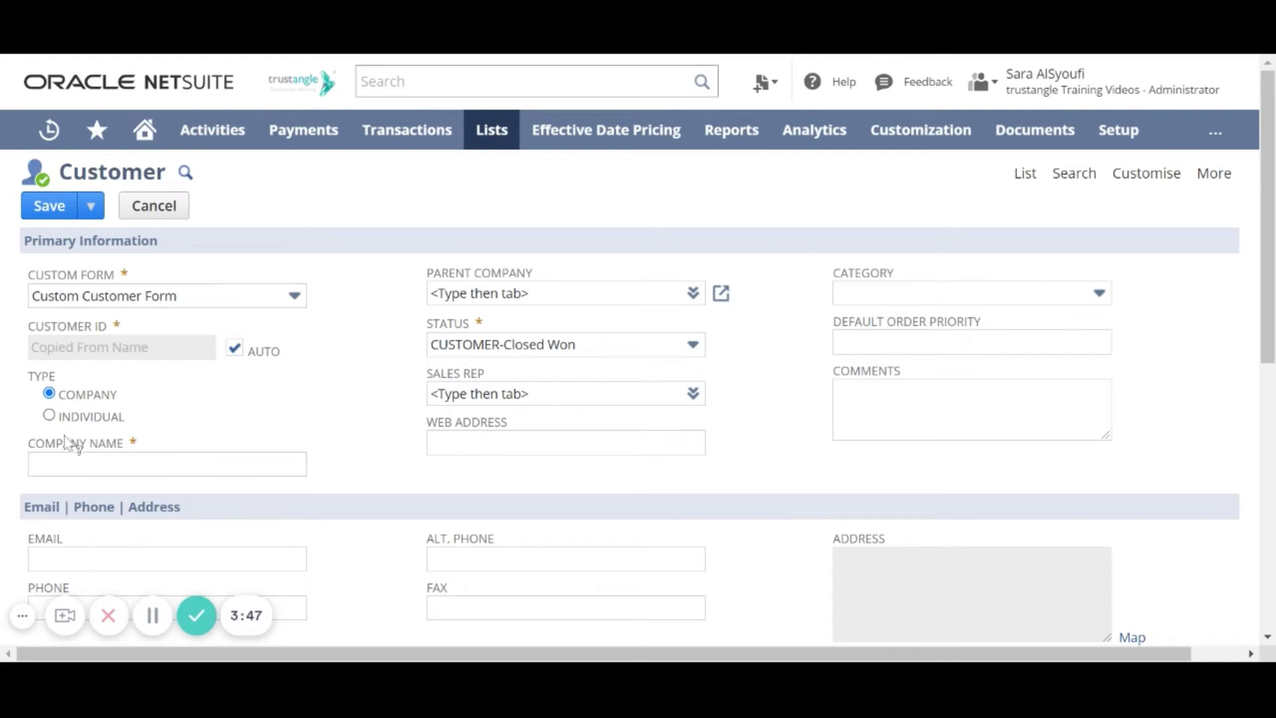
left_click(49, 416)
scroll(52, 428, "down", 1)
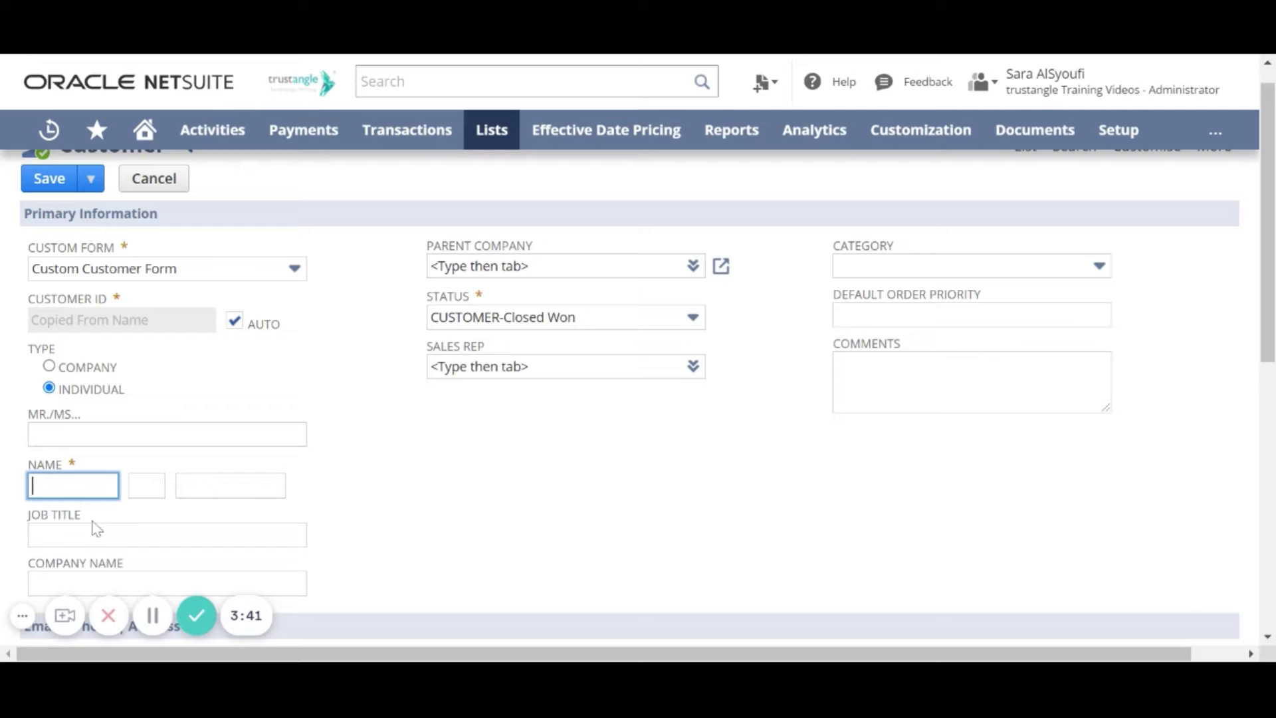
scroll(86, 530, "down", 1)
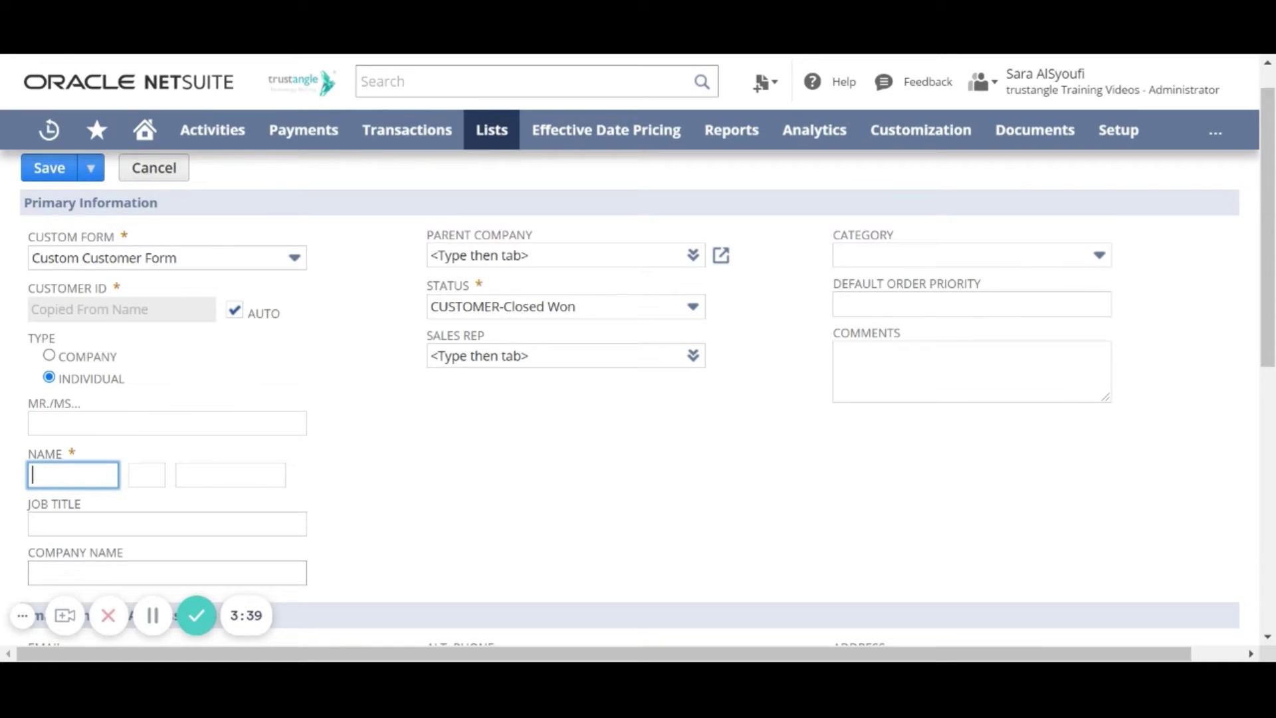
left_click(50, 357)
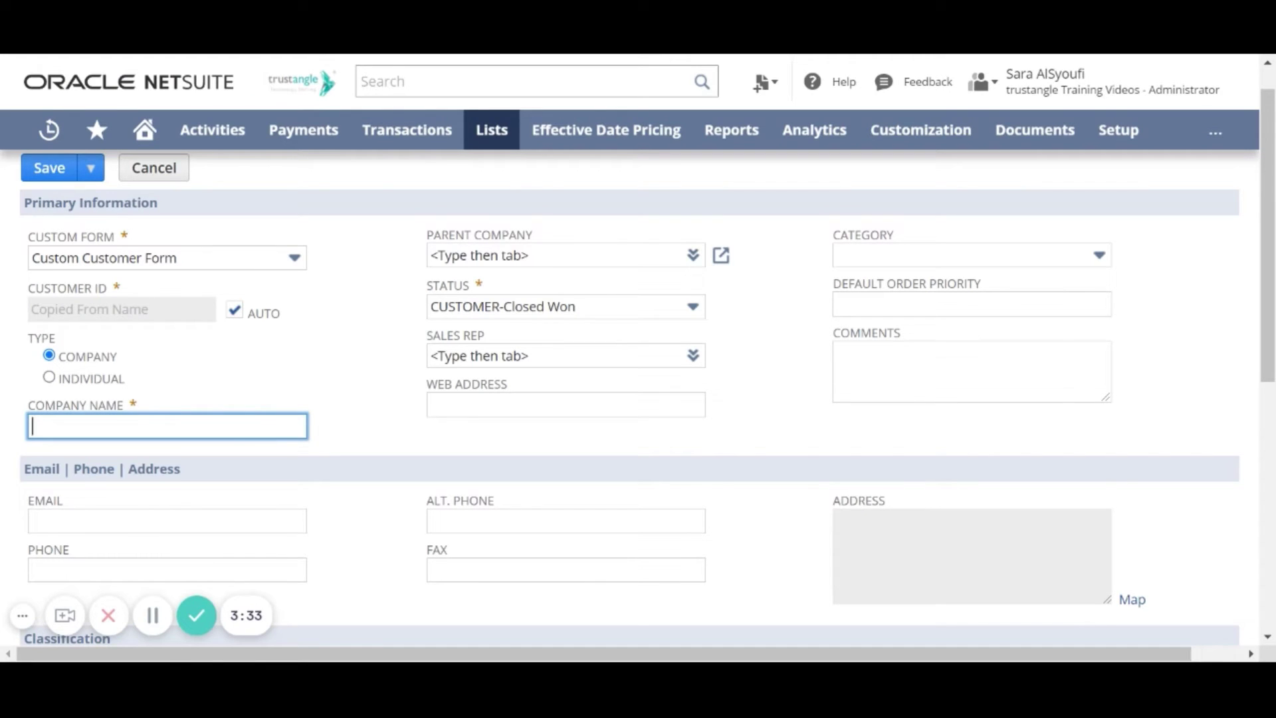
type("Test123")
Turn off AUTO numbering and change the Customer ID to Test123 TA.
left_click(171, 397)
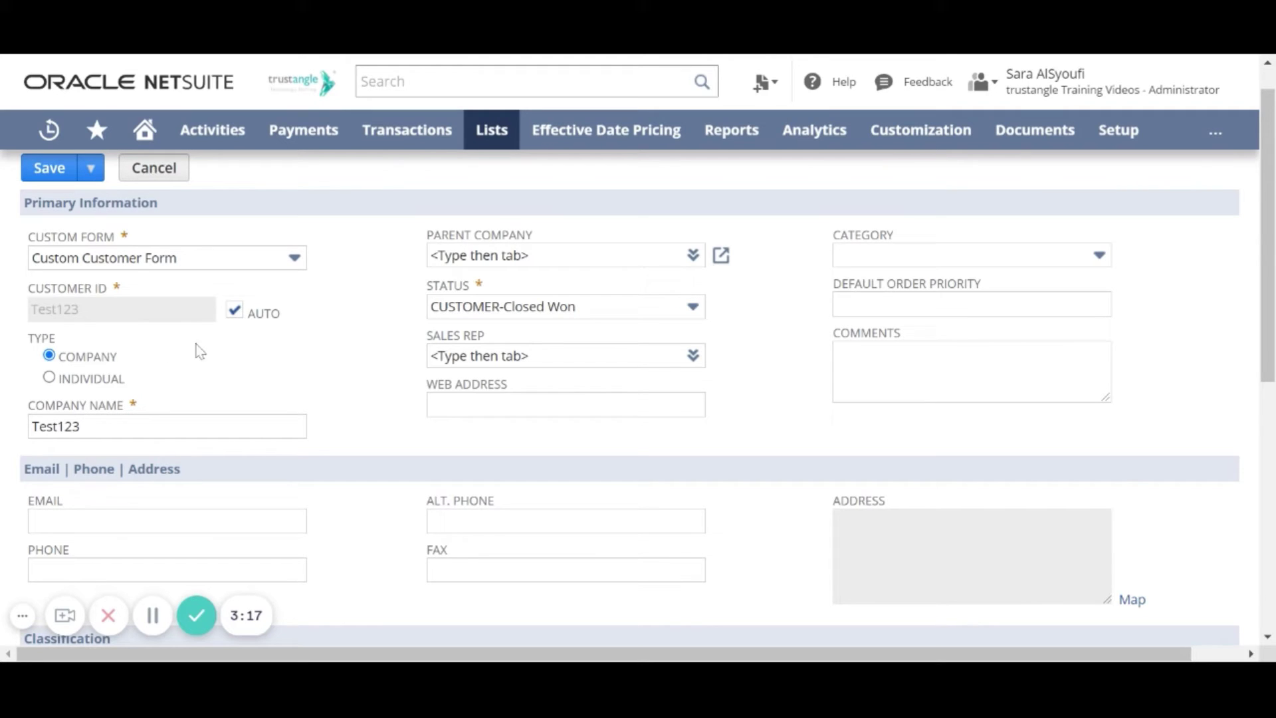
left_click(236, 311)
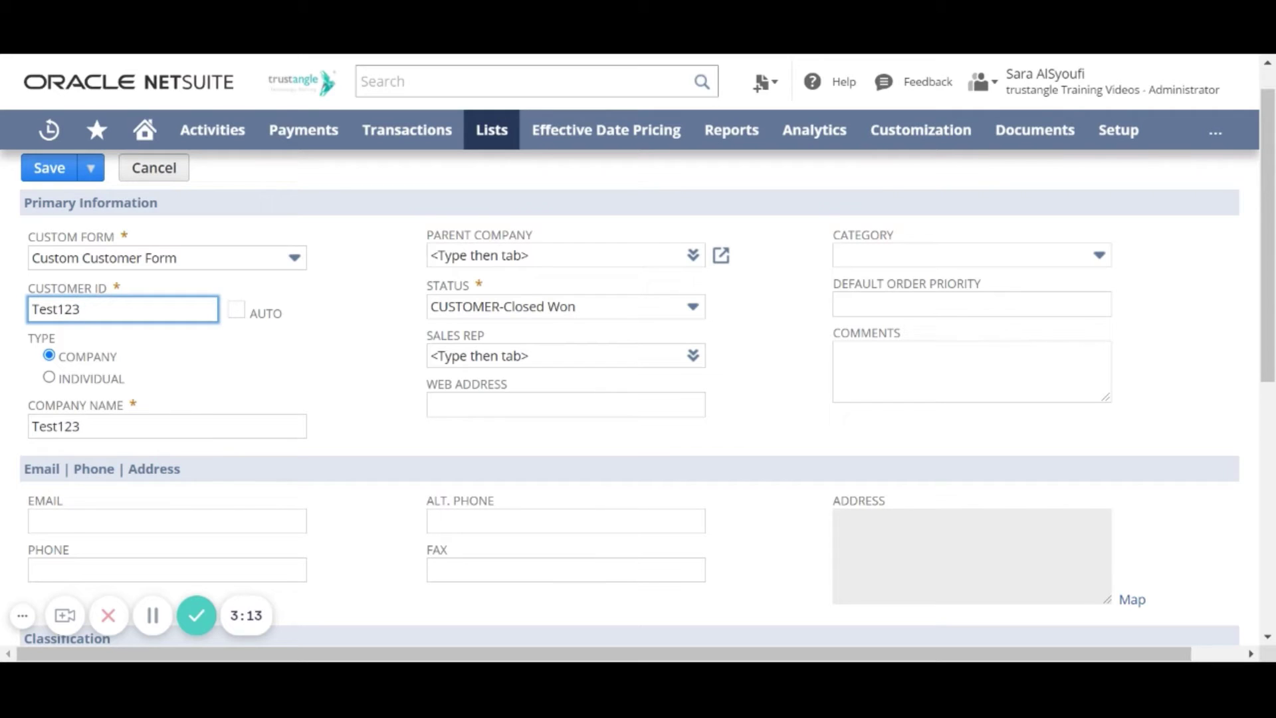
type("TA")
left_click(397, 269)
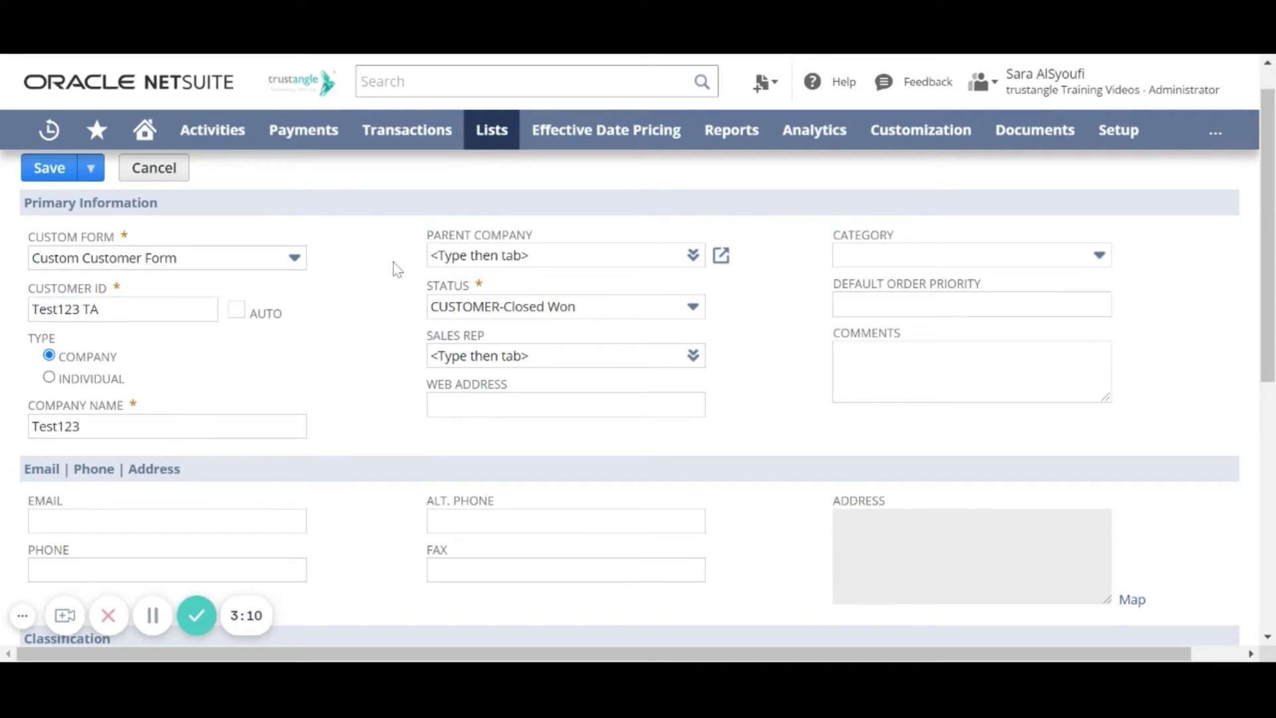
left_click(429, 258)
Set the customer category to Food and Beverage.
left_click(1026, 258)
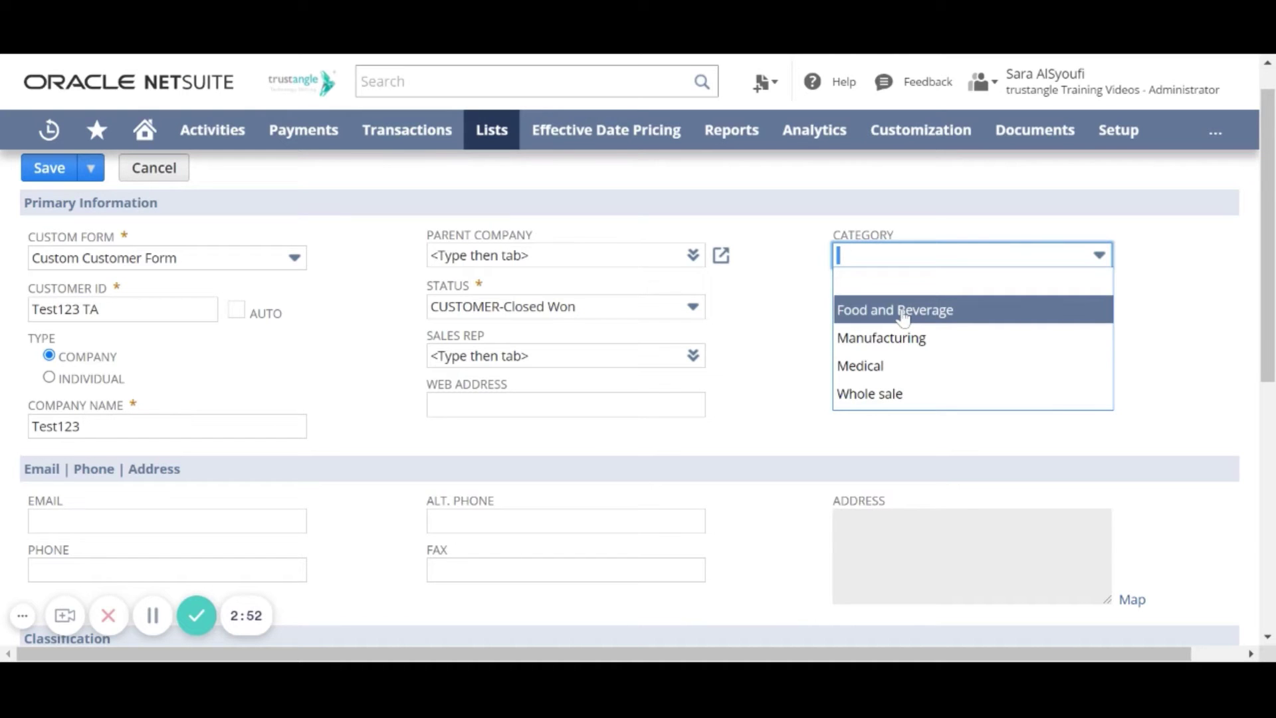
left_click(903, 310)
scroll(348, 476, "down", 2)
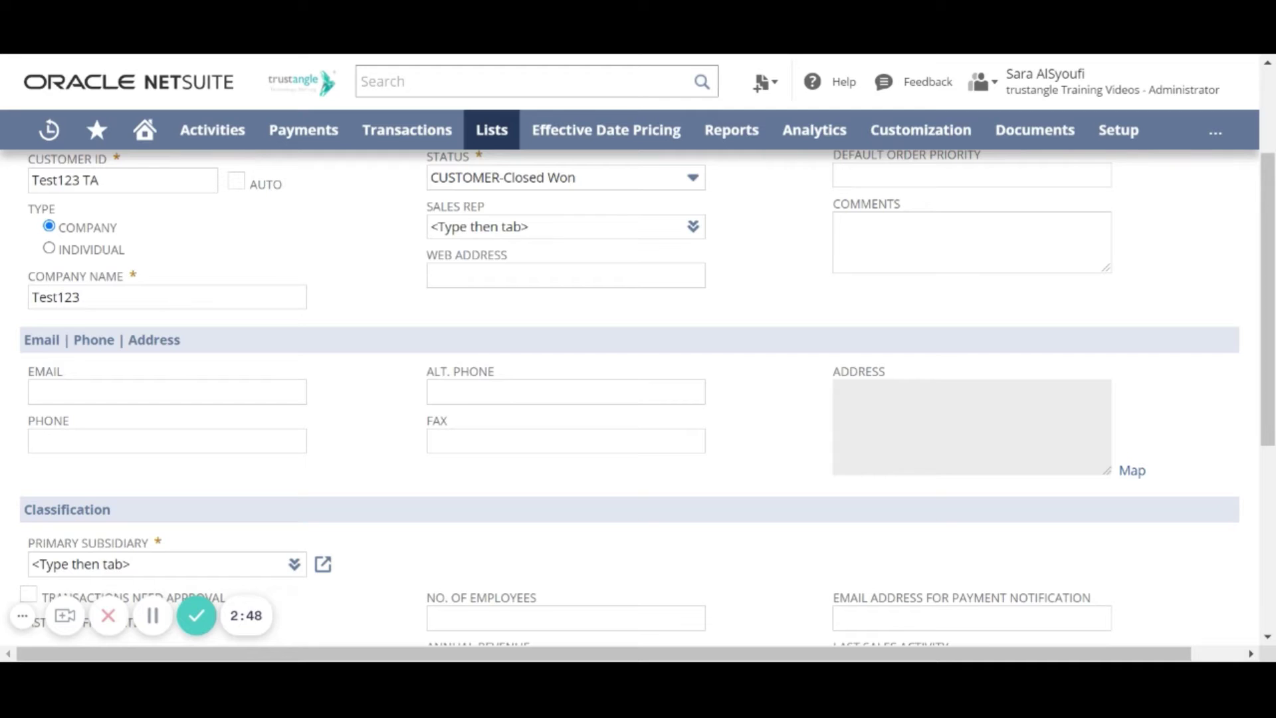
Choose Parent Company : Saudi Arabia as the primary subsidiary.
left_click(230, 397)
left_click(167, 441)
scroll(638, 397, "down", 3)
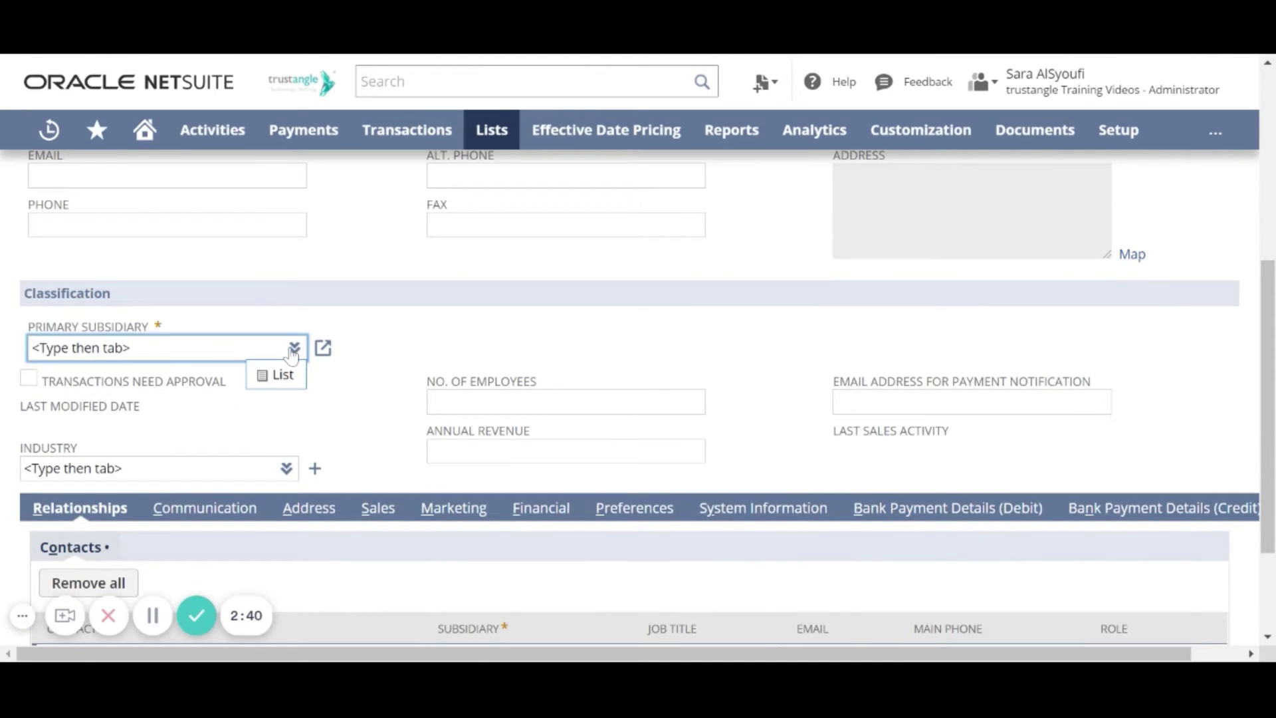
left_click(293, 349)
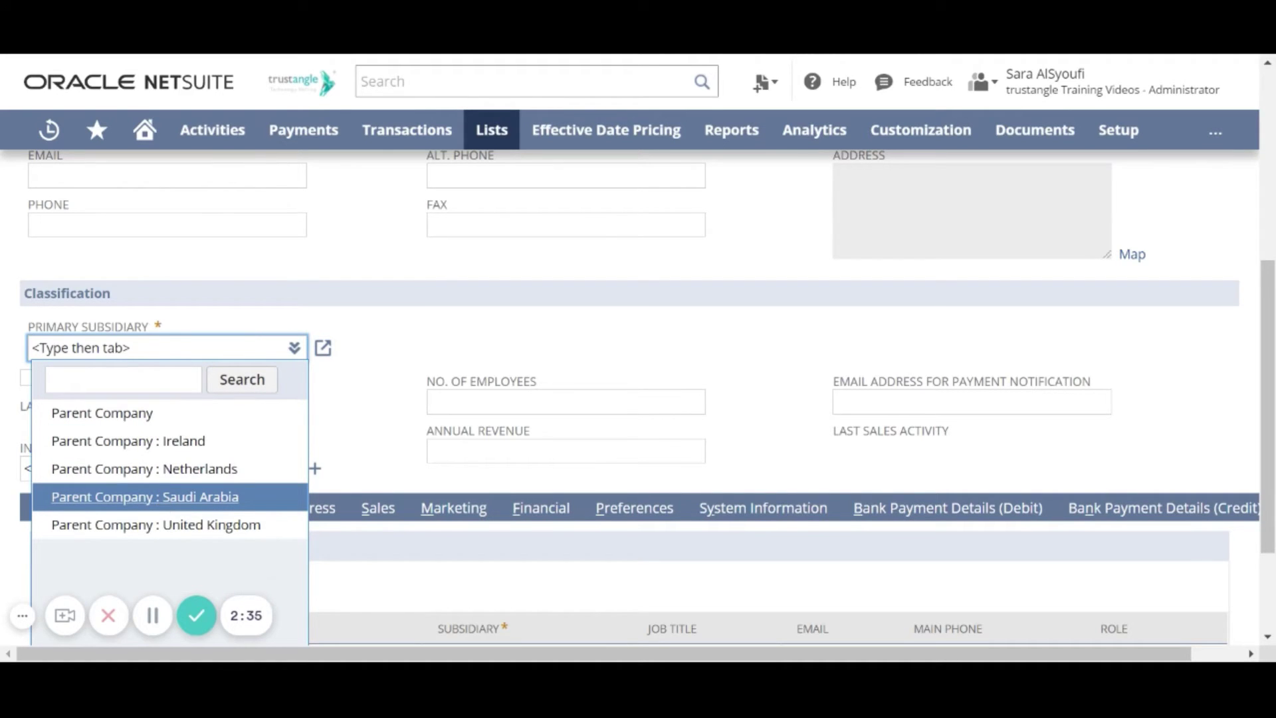
left_click(145, 496)
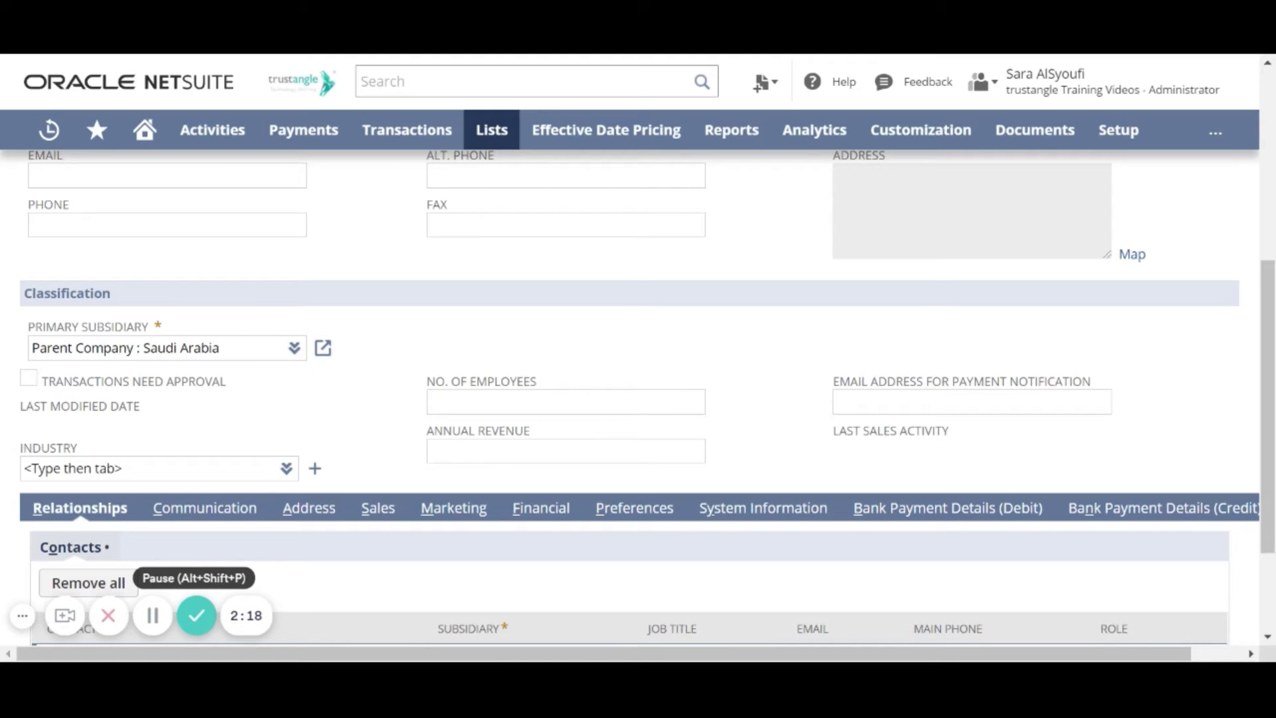
Add a contact line with the contact's name and subsidiary Parent Company : Saudi Arabia.
scroll(234, 559, "down", 2)
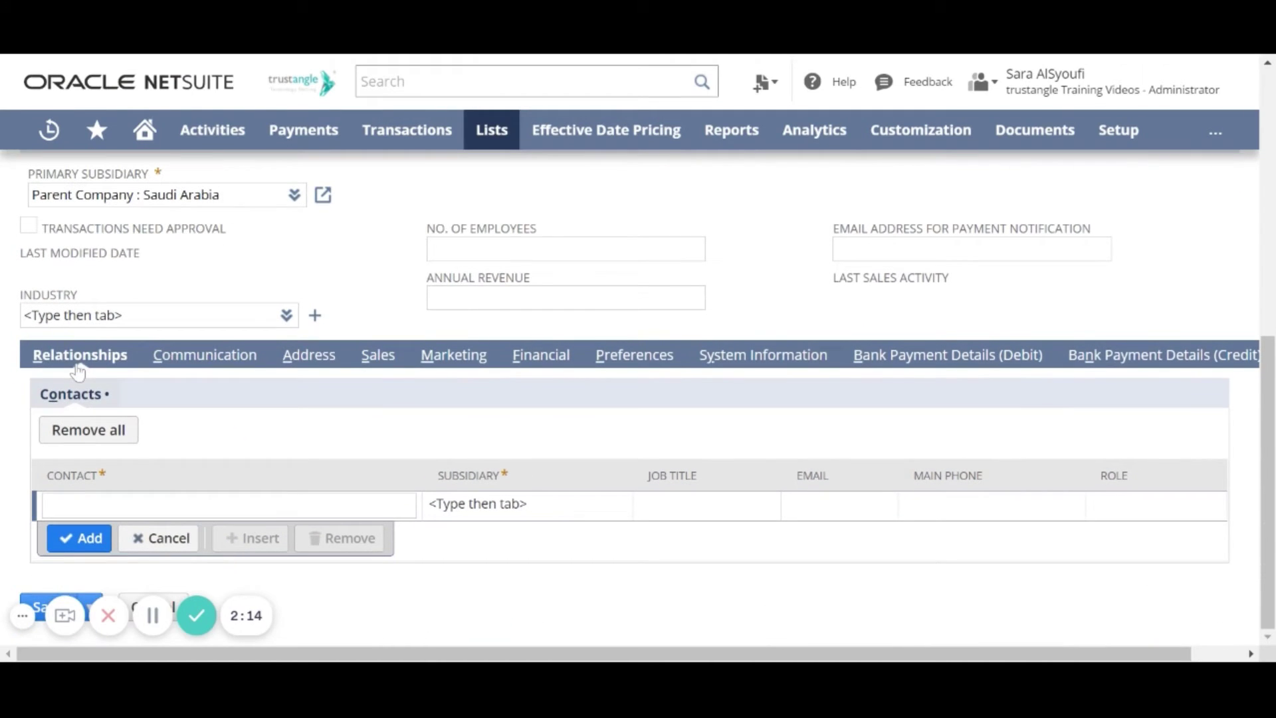
left_click(204, 504)
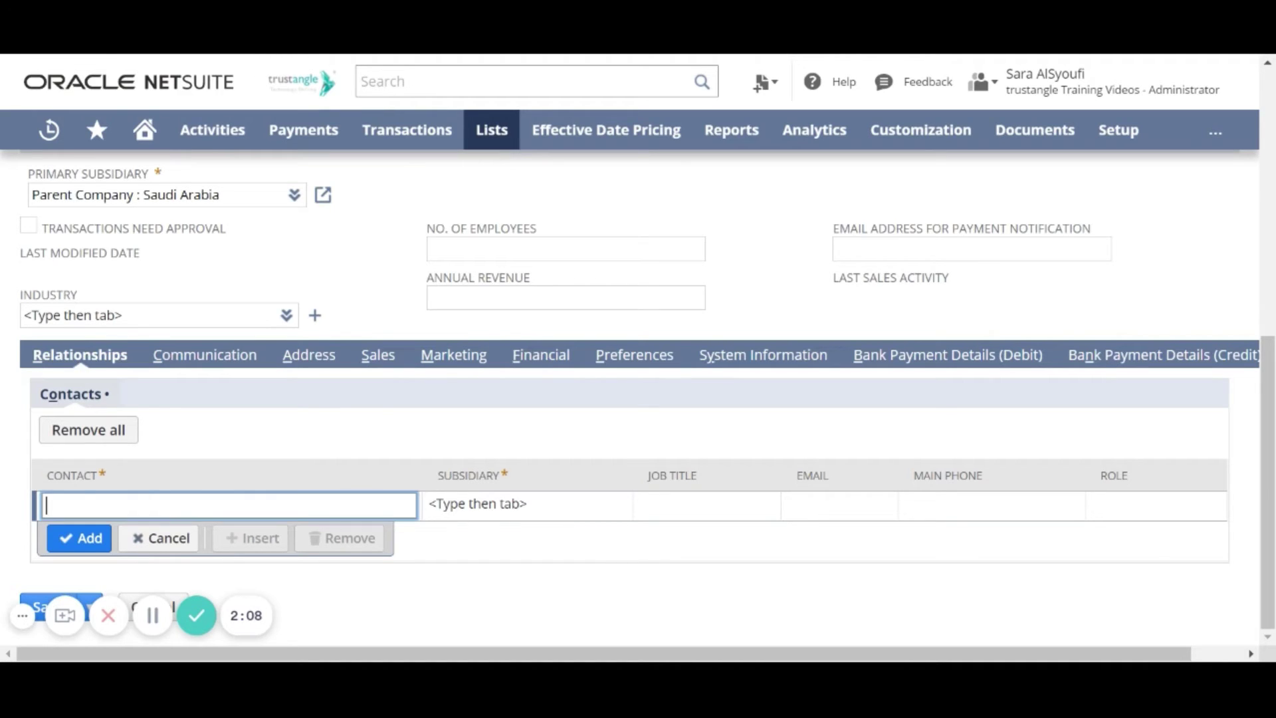
type("Sara")
left_click(491, 513)
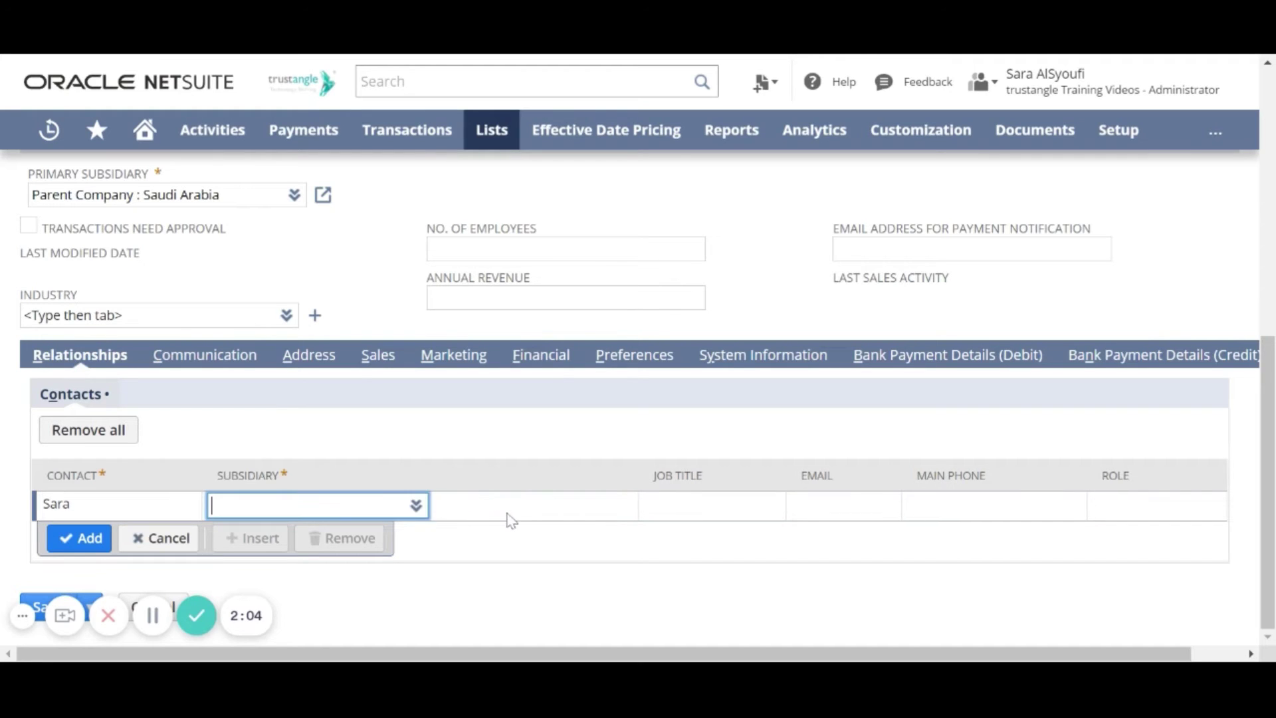
mouse_move(416, 505)
left_click(403, 481)
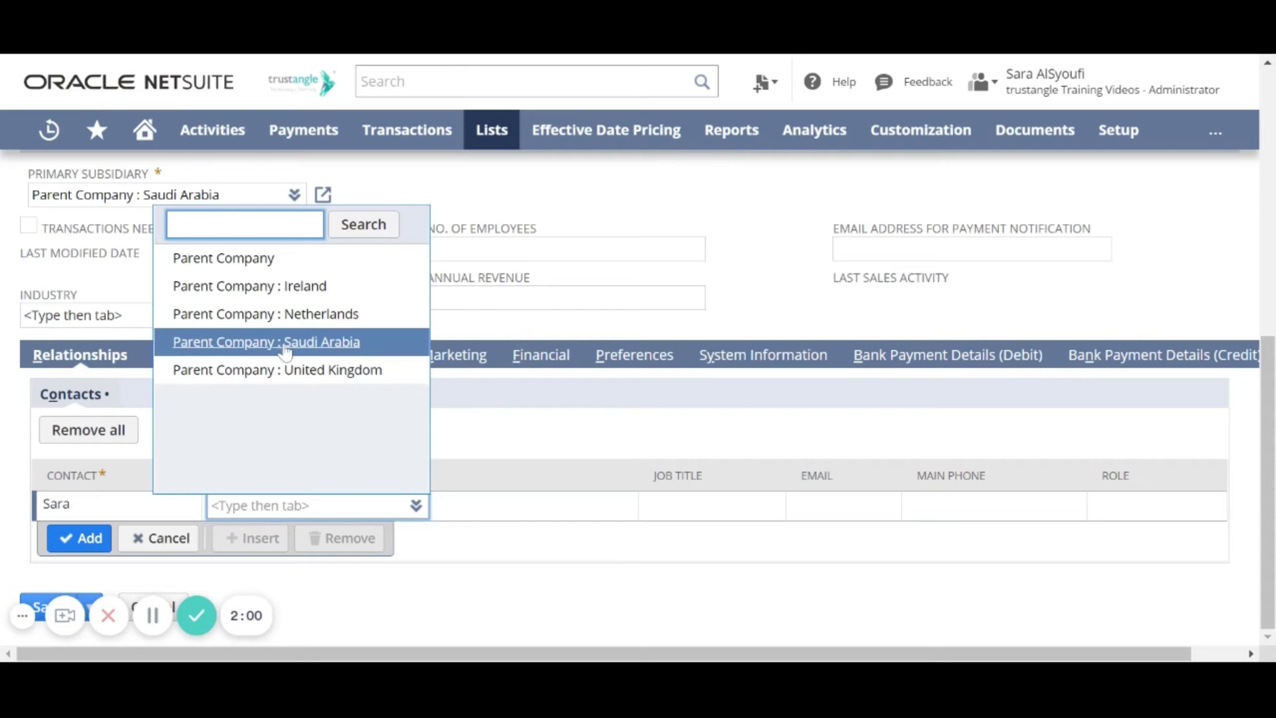
left_click(286, 342)
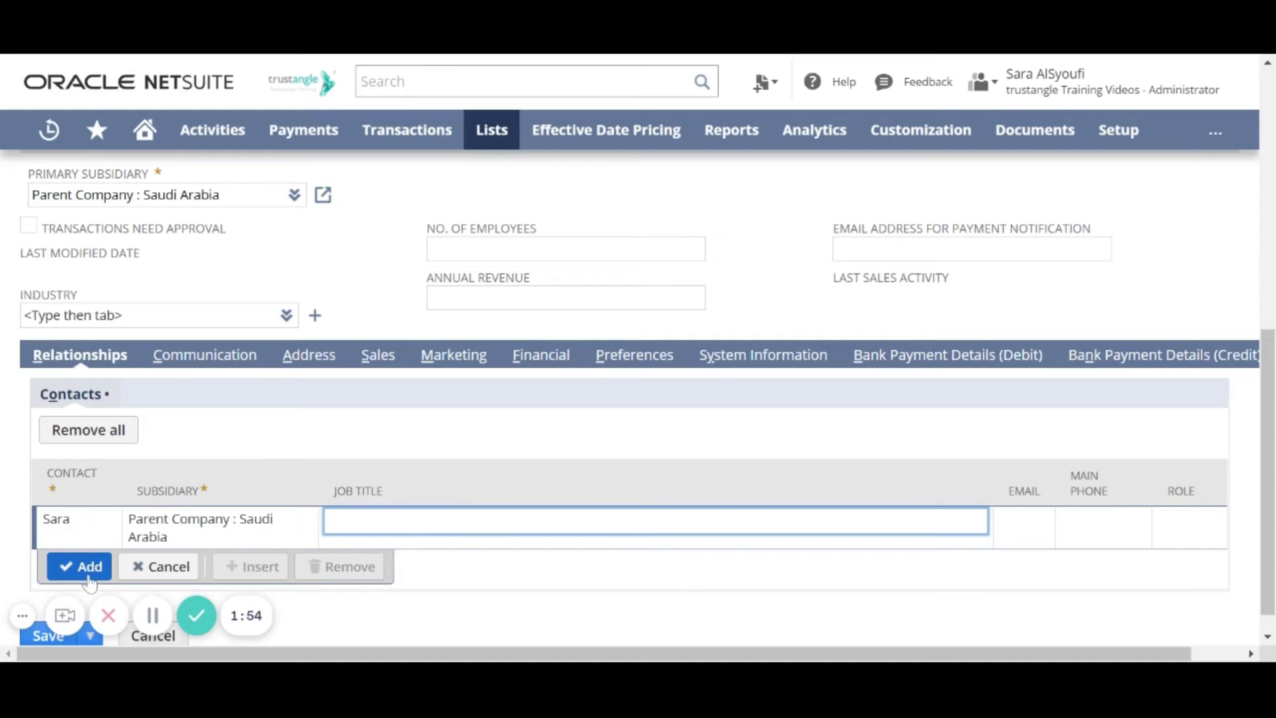
left_click(83, 573)
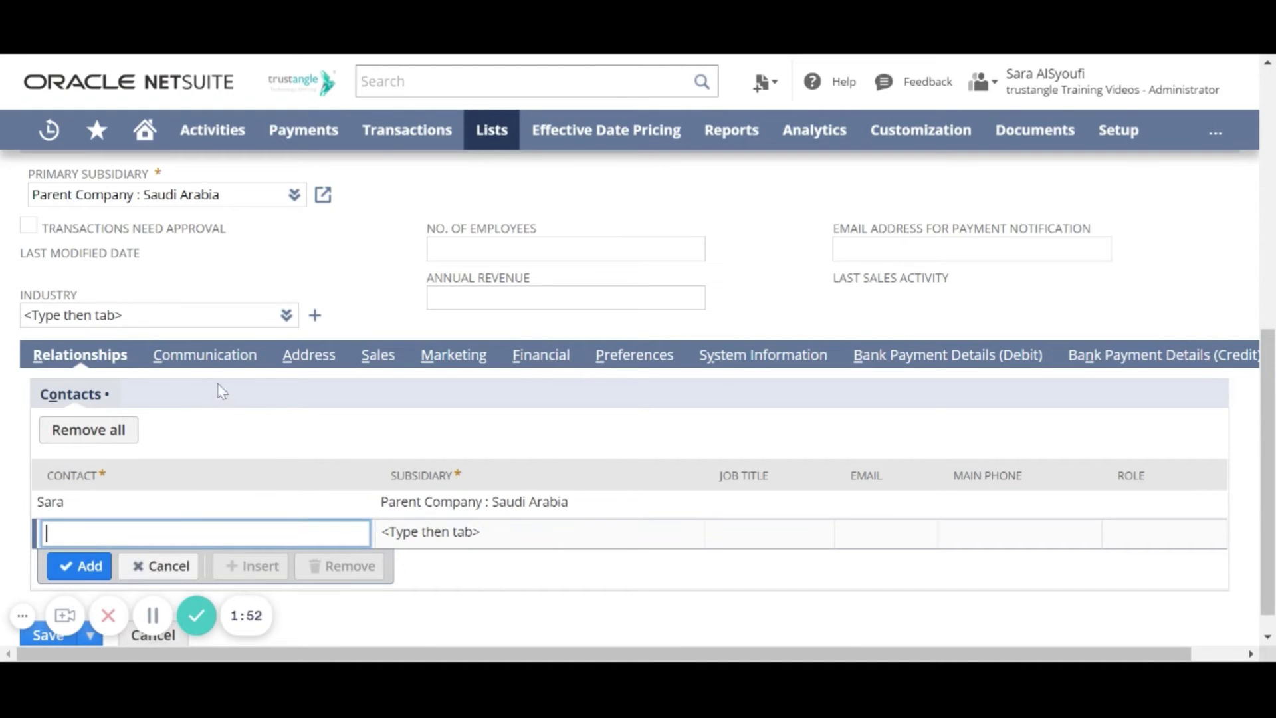
Show the Communication section's Files subtab for the customer.
left_click(206, 359)
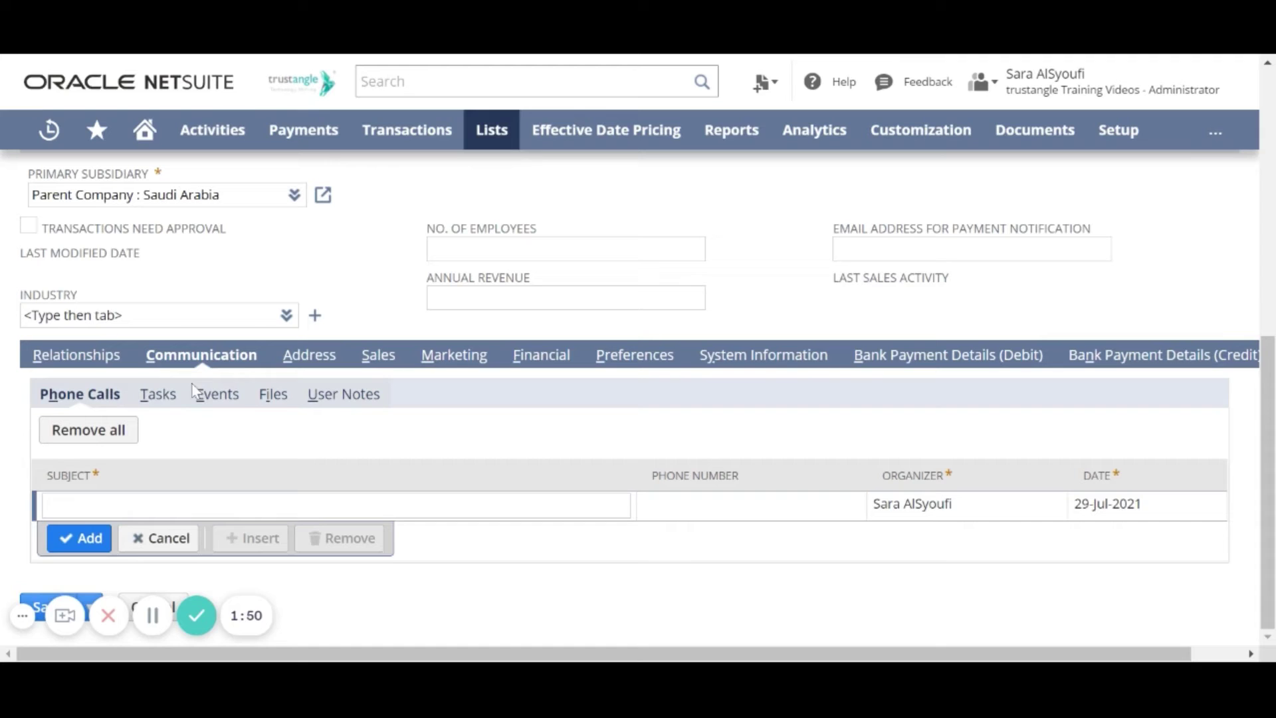
left_click(275, 398)
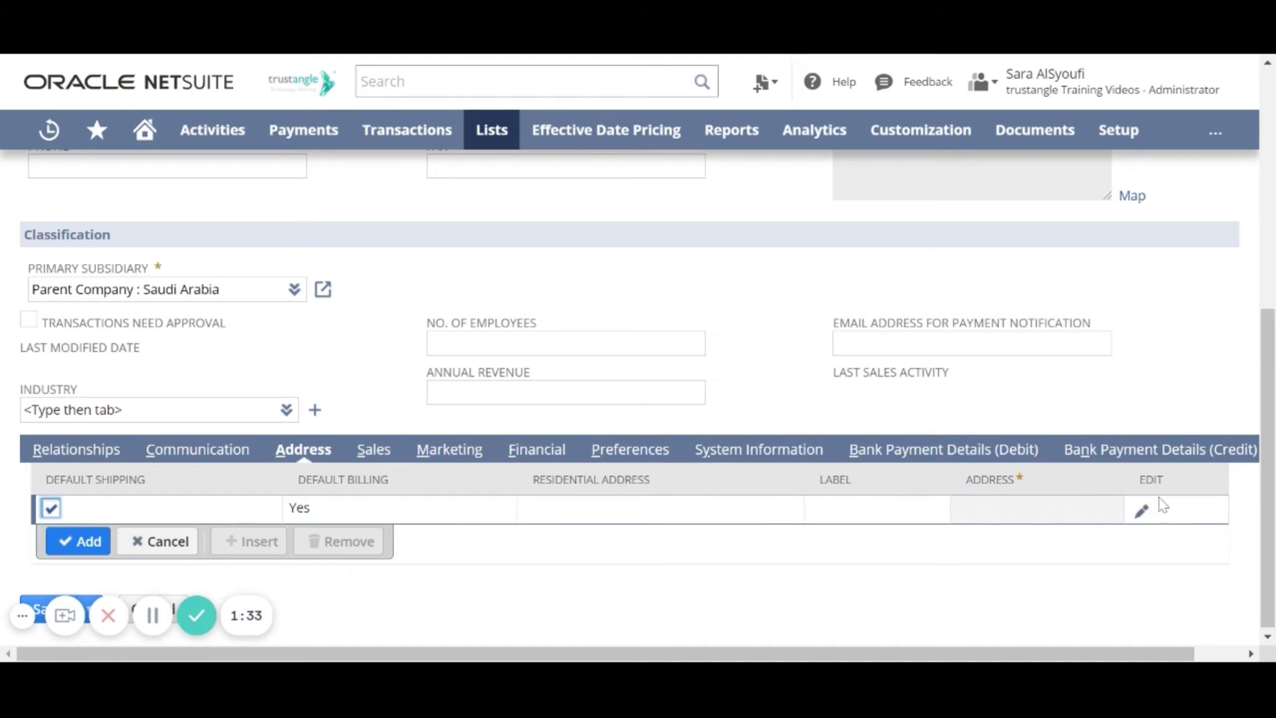
Enter Riyadh as the city of the new address and confirm it.
left_click(1142, 511)
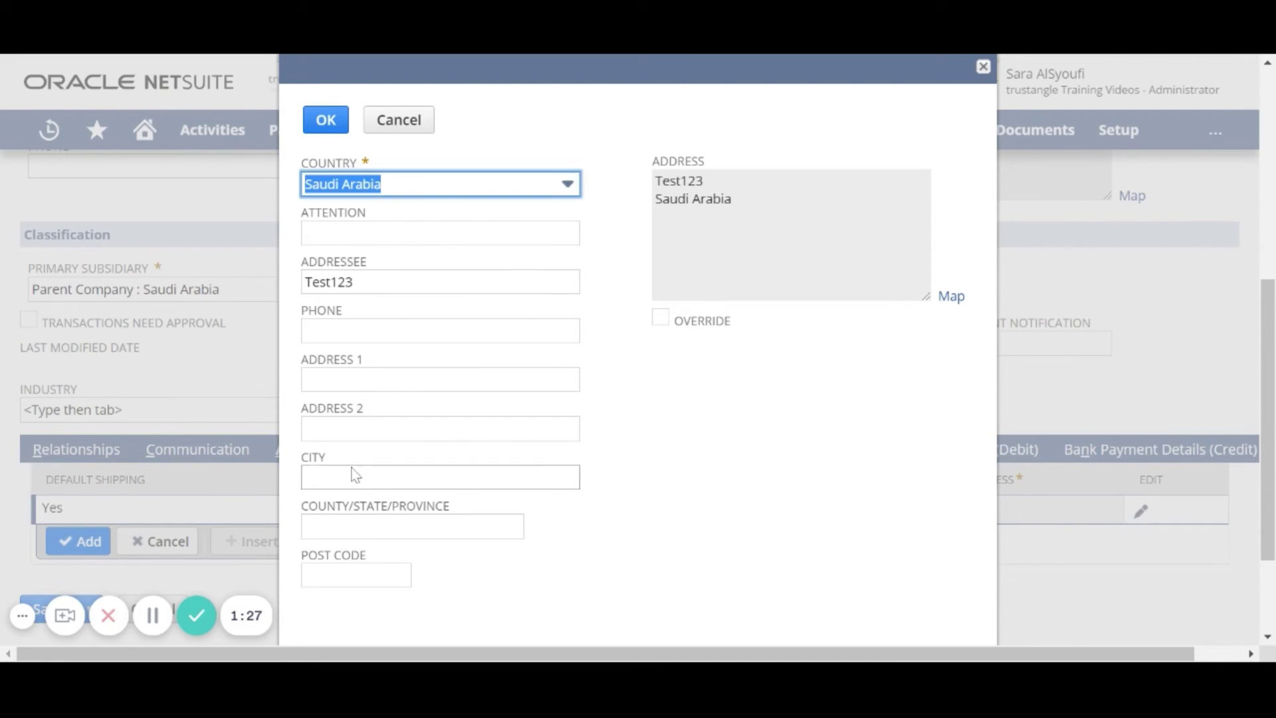
left_click(440, 477)
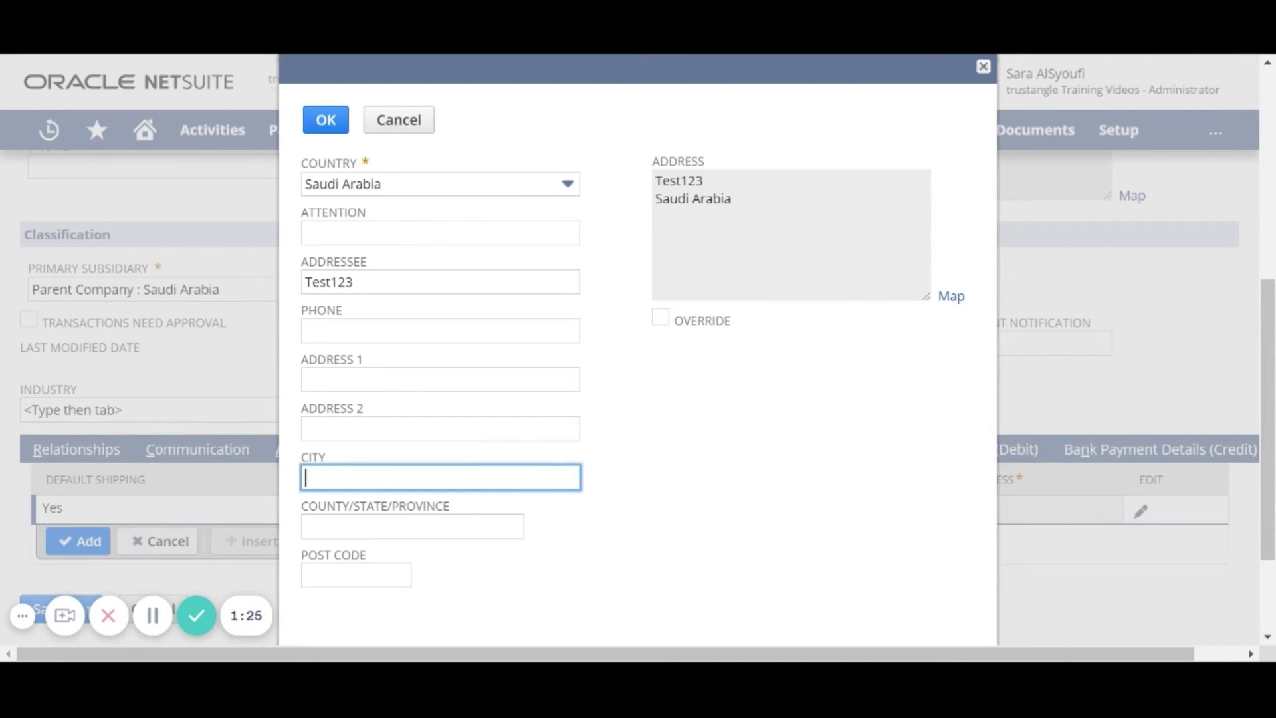
type("Riyadh")
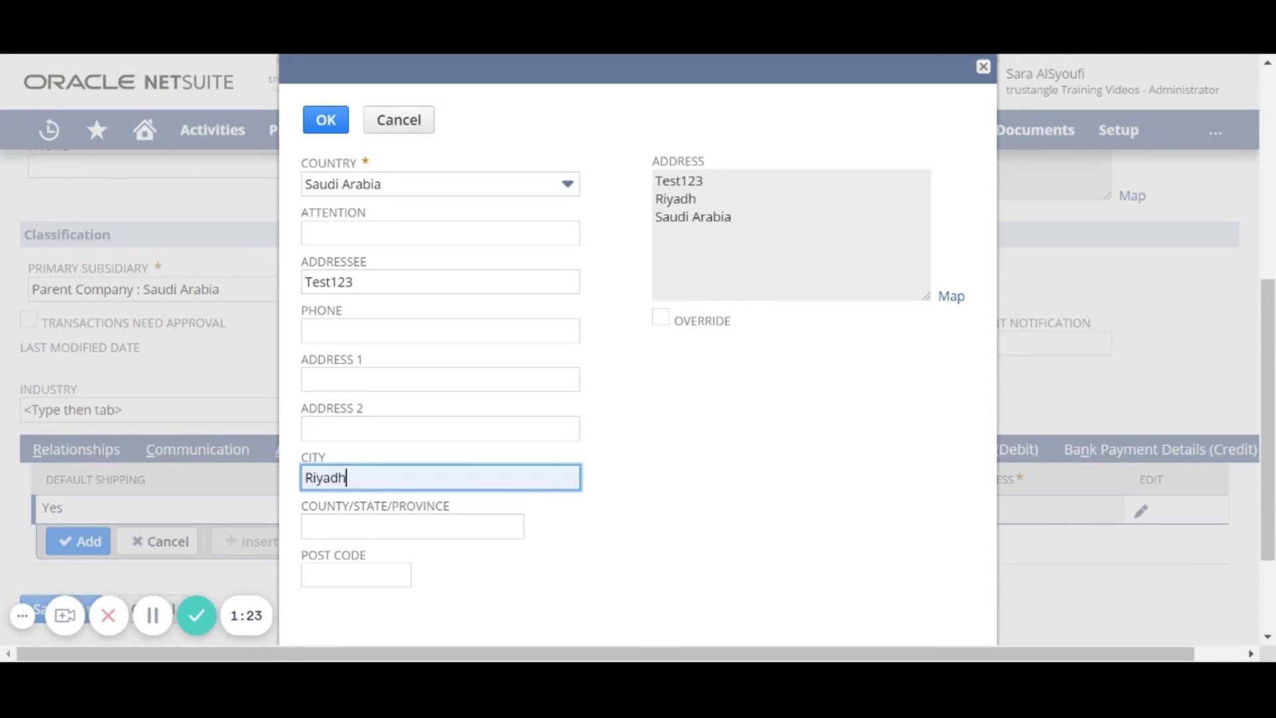
left_click(330, 135)
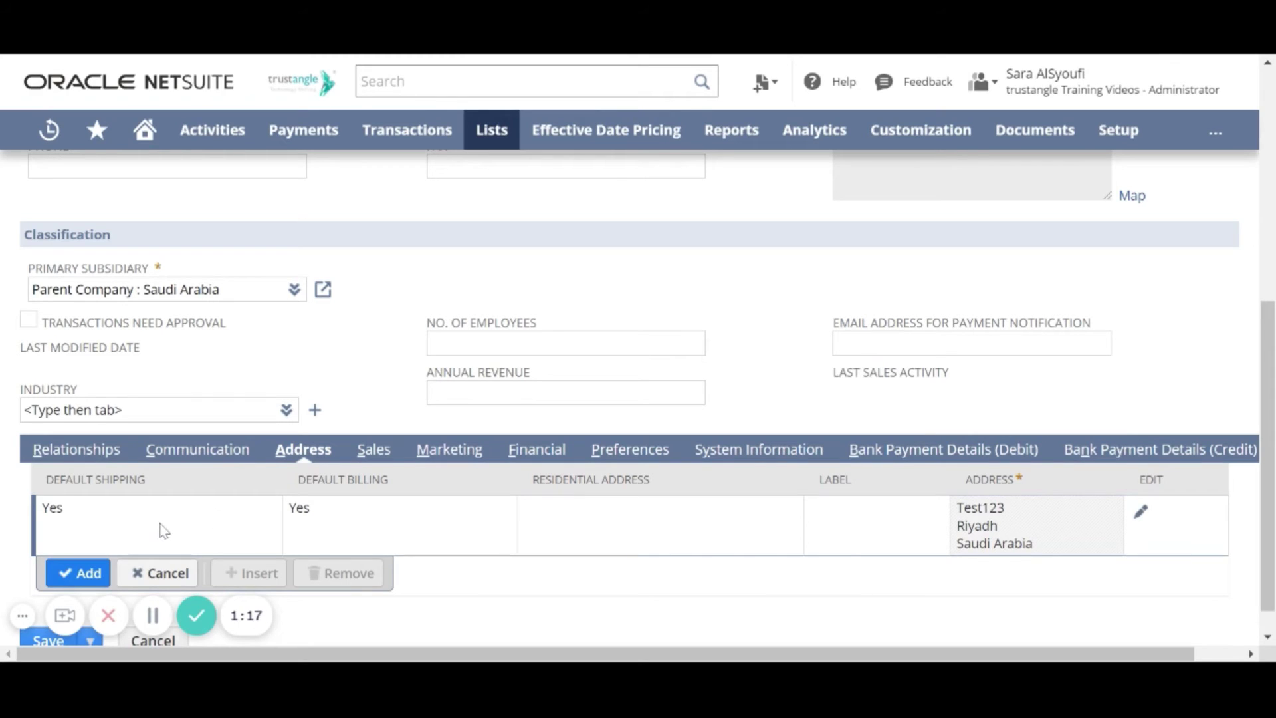
Make the Riyadh address default shipping only, label it Warehouse, and add it.
left_click(332, 546)
left_click(836, 518)
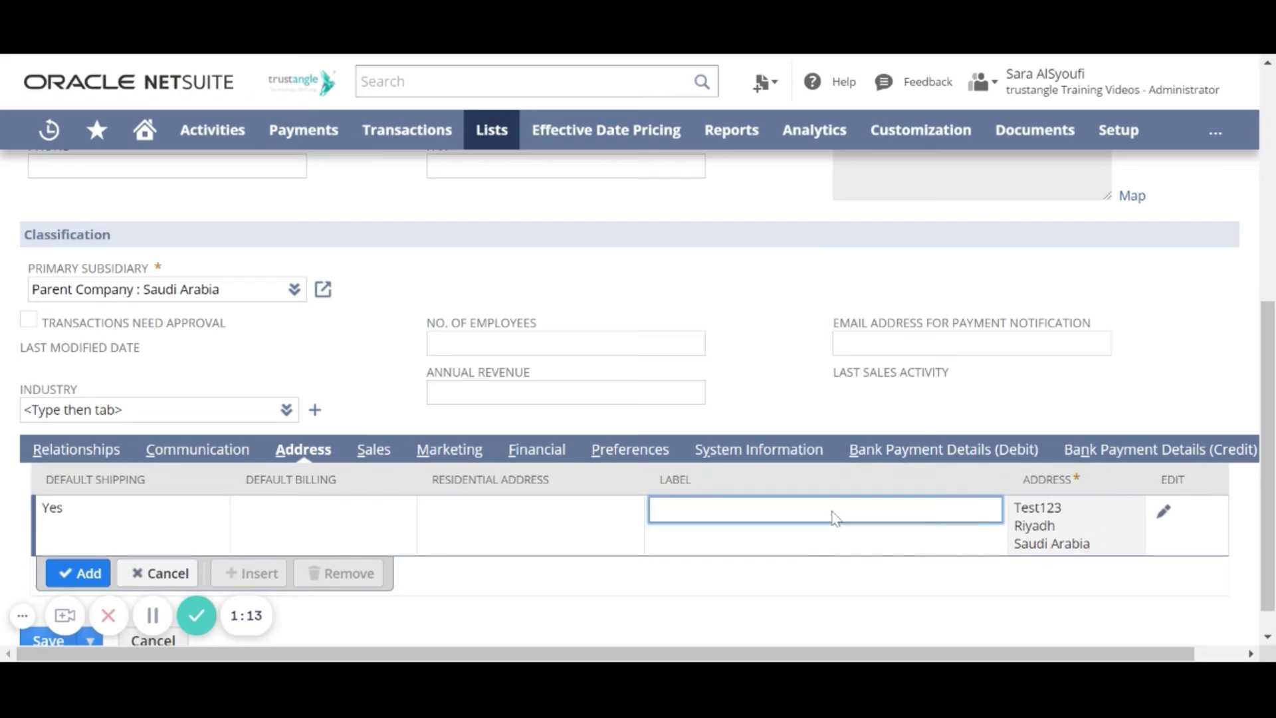
type("Warehouse")
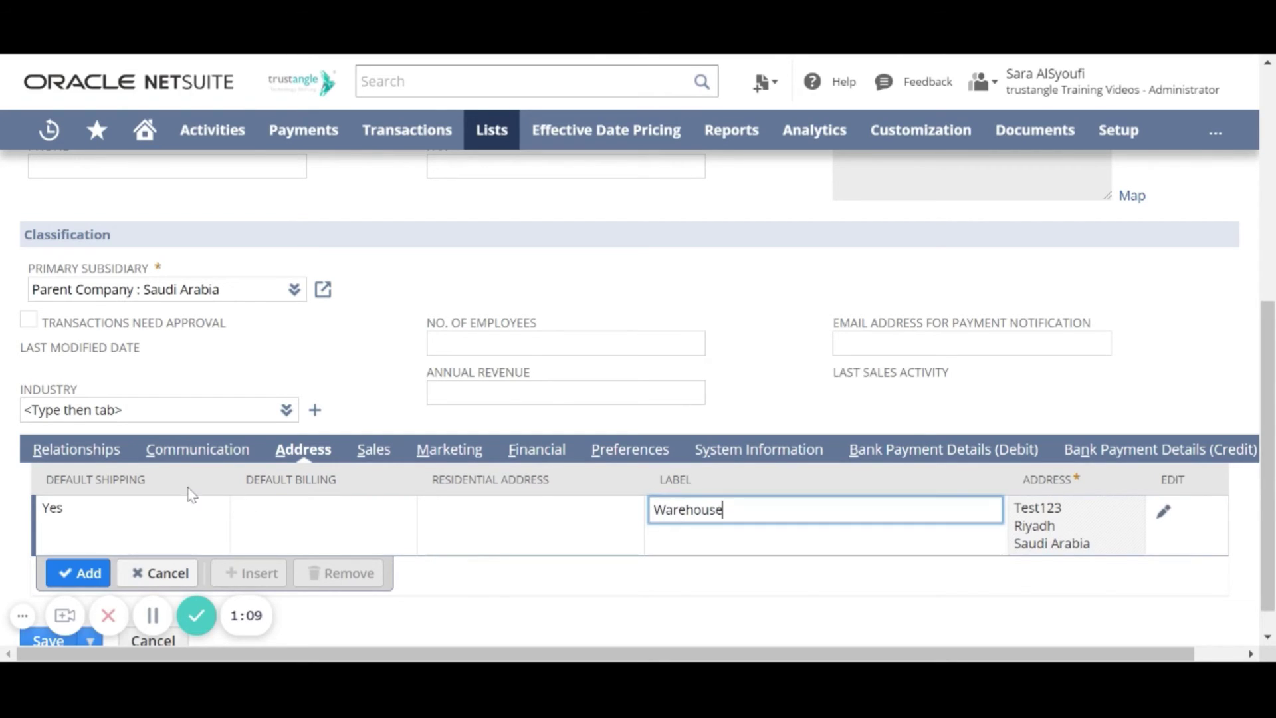
left_click(100, 573)
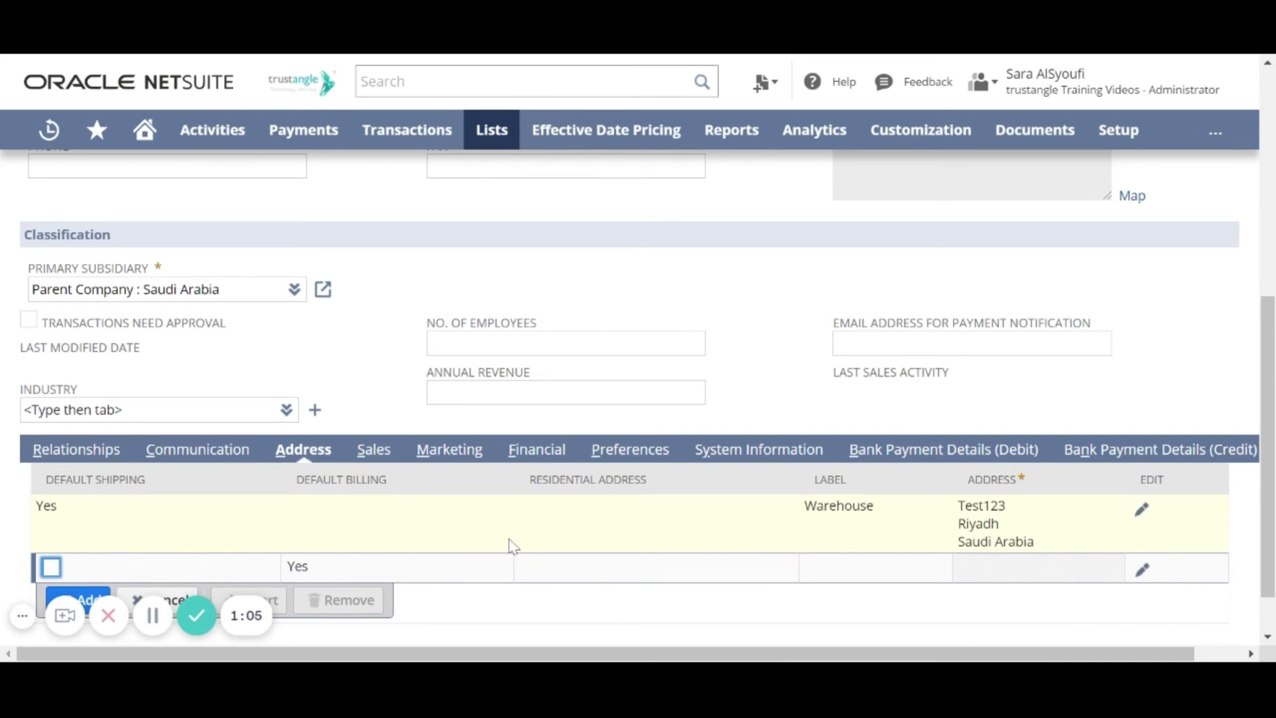
Edit the second address line, setting its city to Jeddah.
left_click(1143, 573)
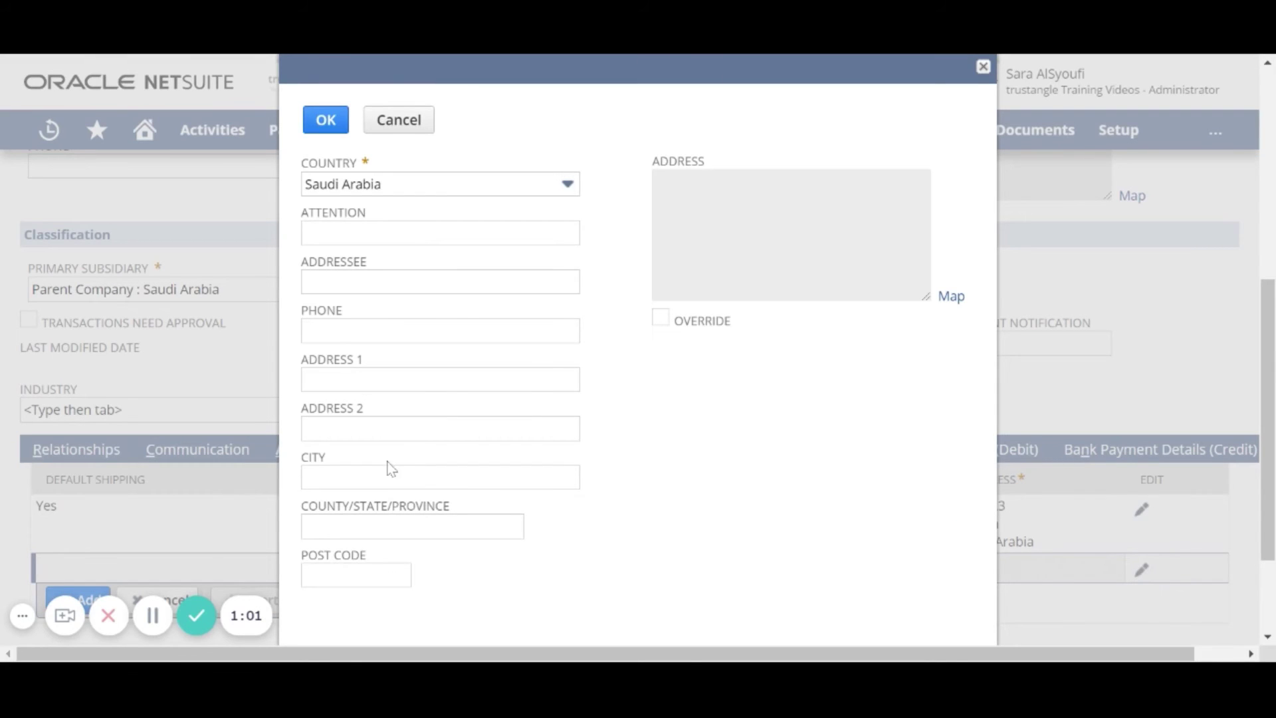
left_click(391, 472)
left_click(391, 477)
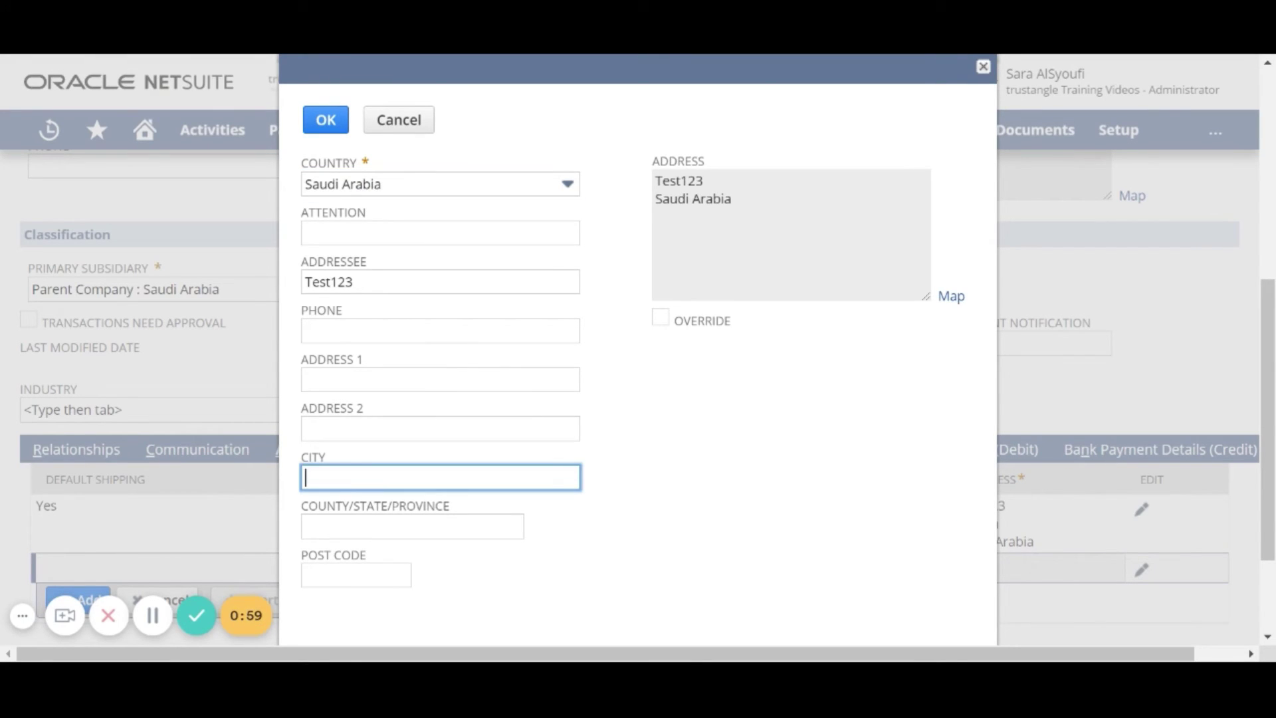
type("Jeddah")
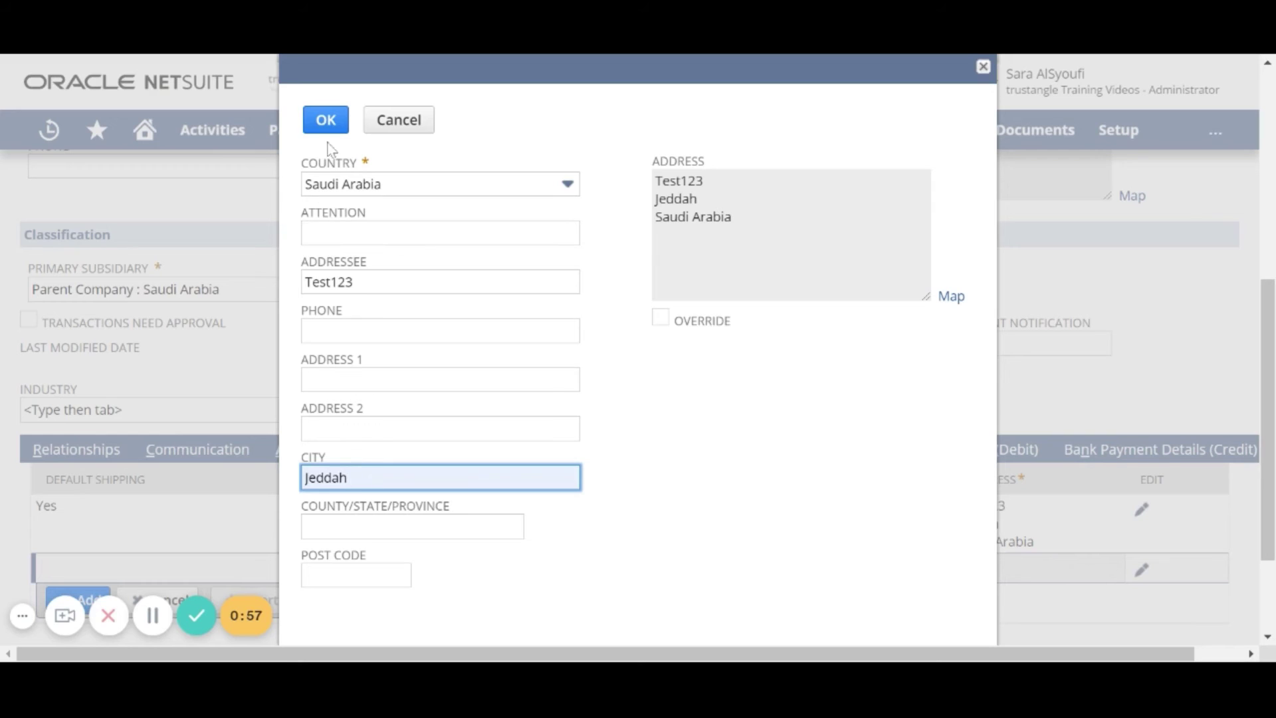
left_click(326, 126)
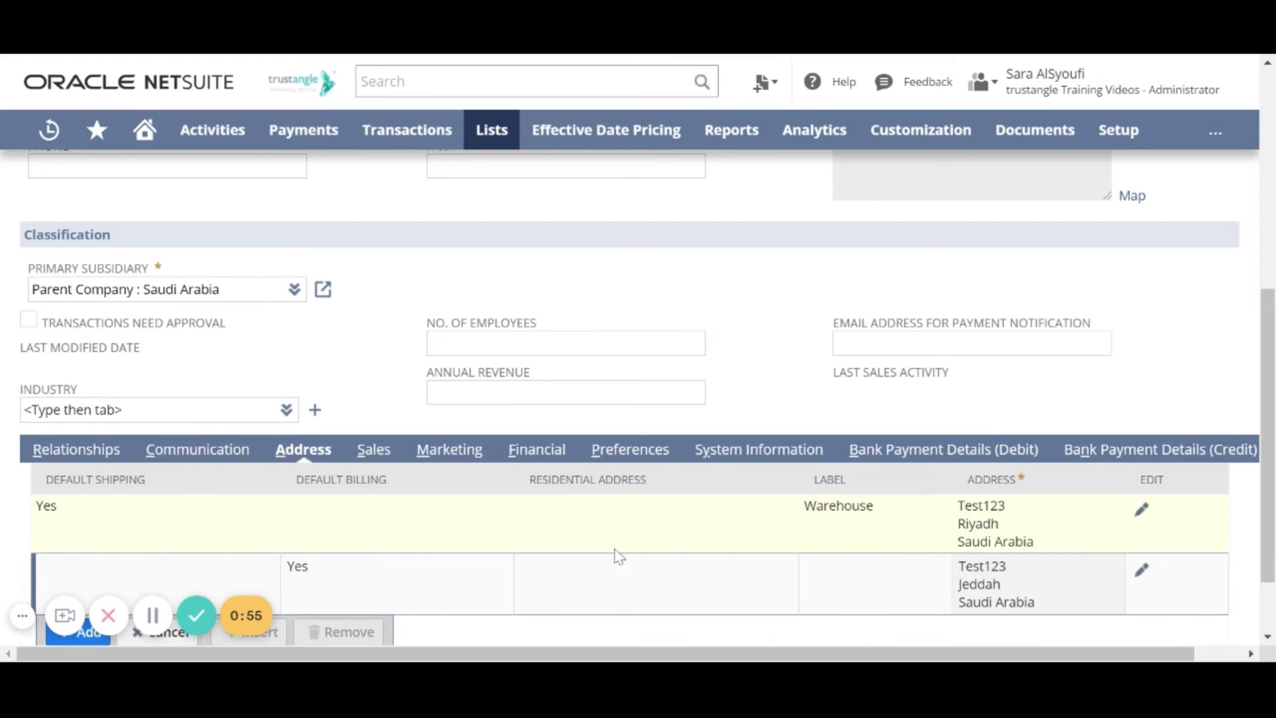
Label the Jeddah address HO and add it to the address list.
left_click(830, 596)
type("H")
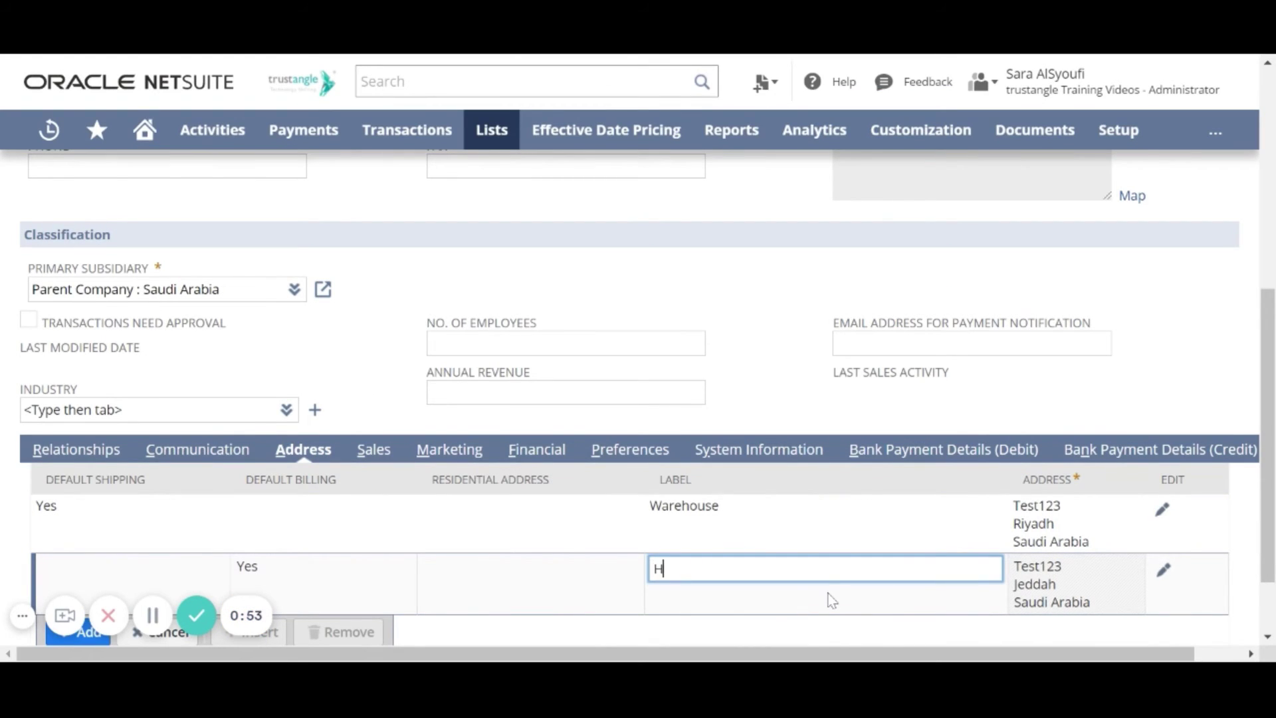
type("O")
scroll(382, 617, "down", 2)
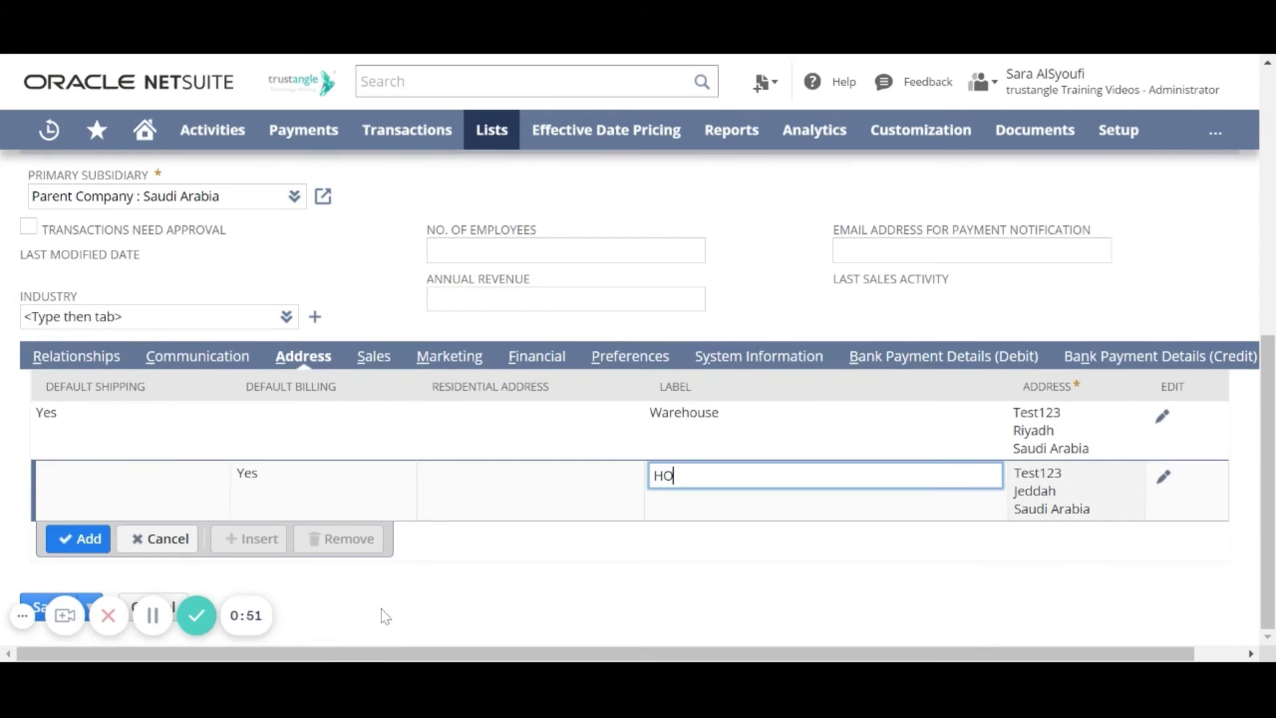
left_click(91, 557)
scroll(353, 473, "up", 1)
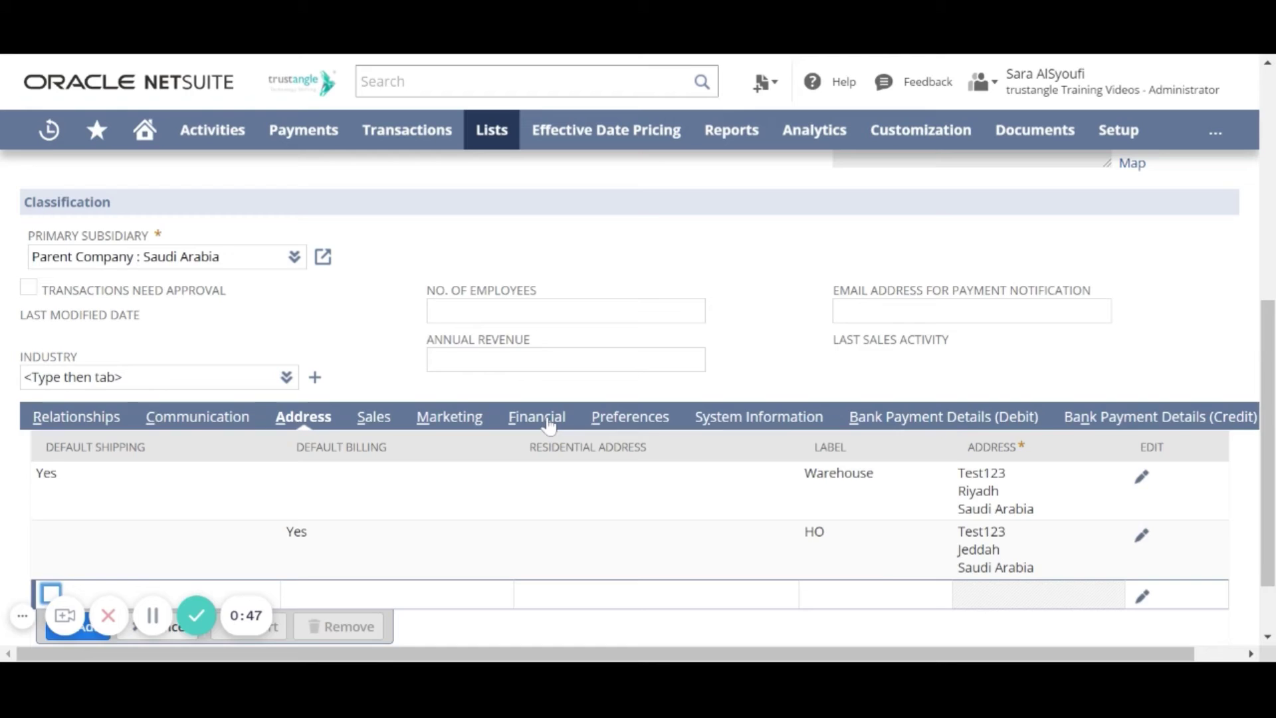
Set the receivables account to 11010 Accounts Receivable : Trade Debtors and terms to Net 30.
left_click(549, 419)
scroll(336, 479, "up", 4)
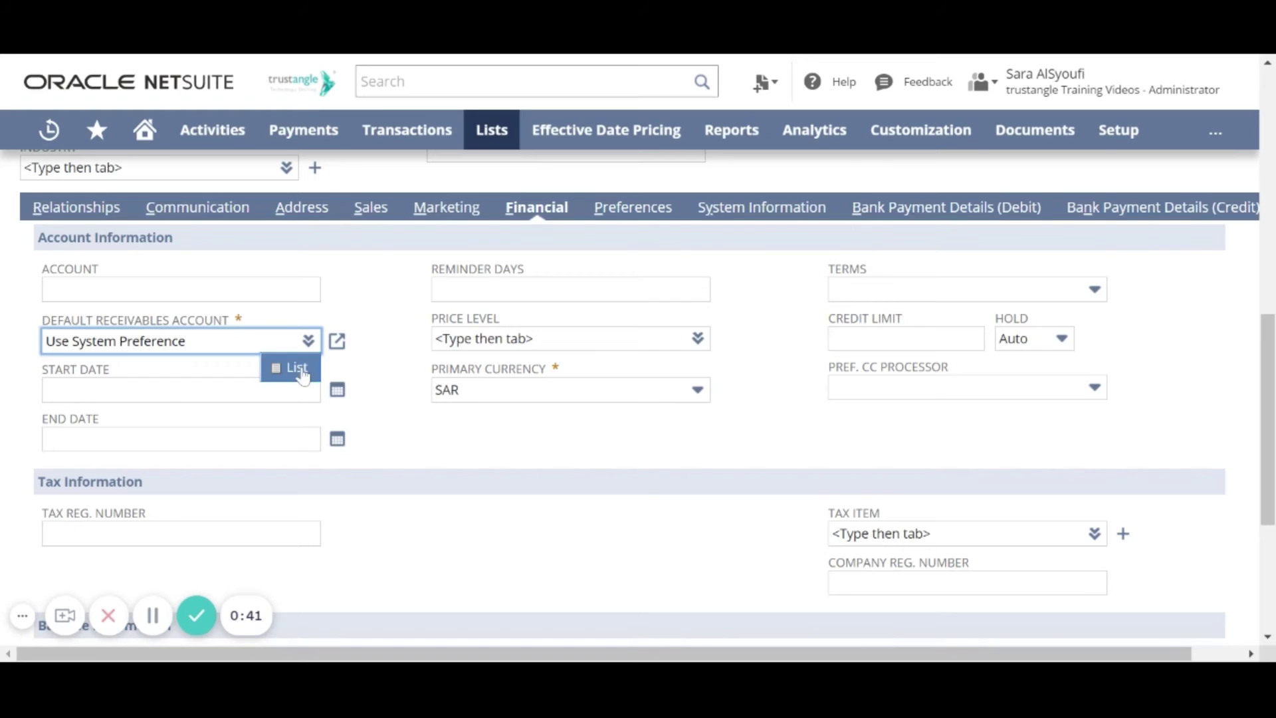
left_click(299, 367)
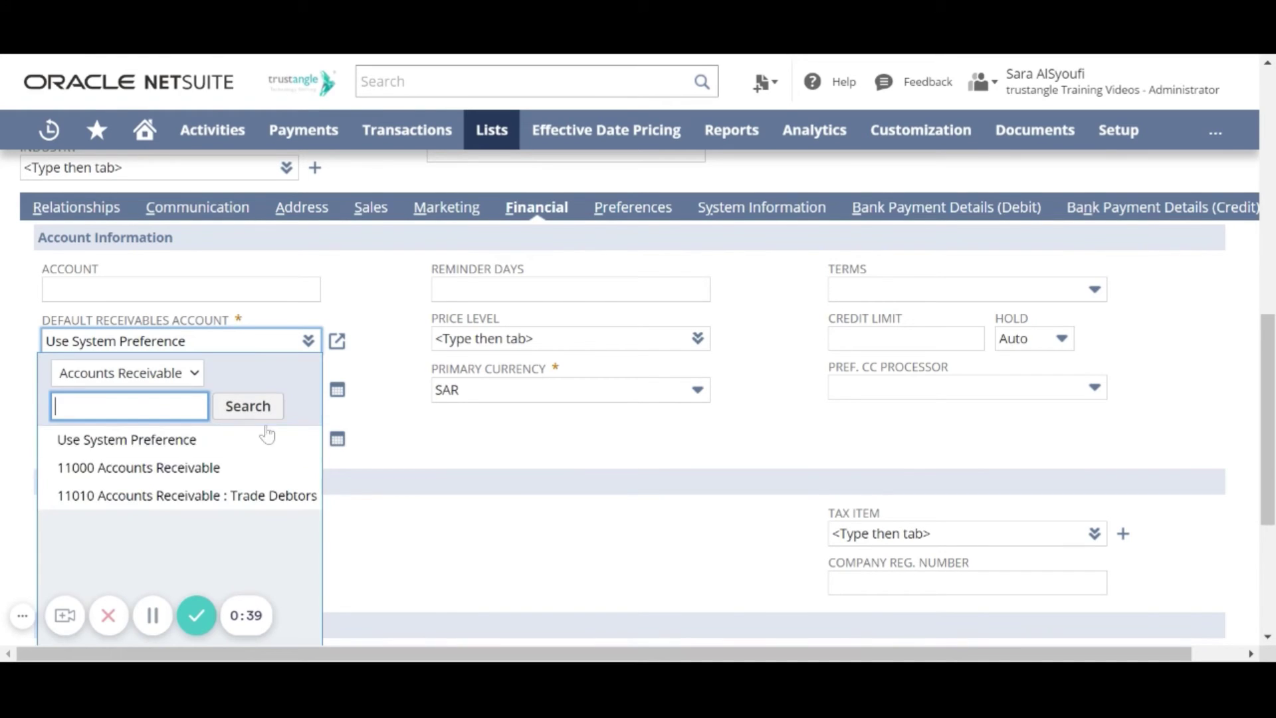
left_click(248, 499)
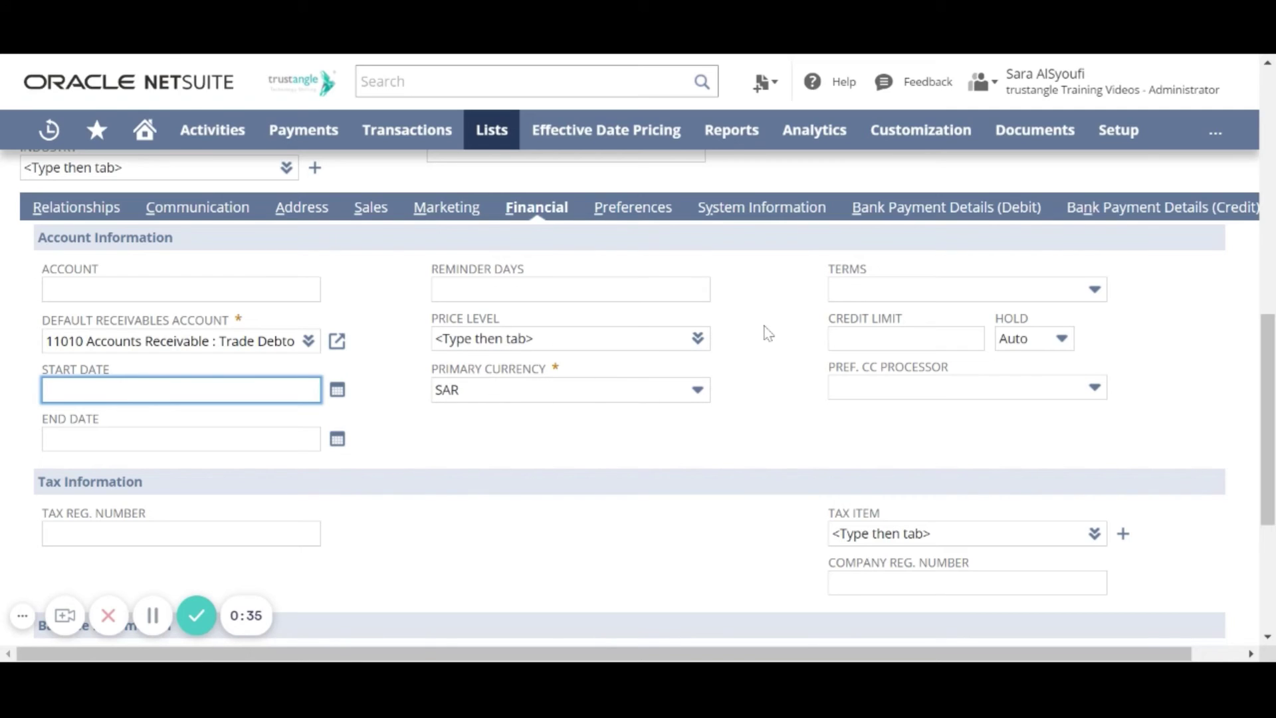
left_click(854, 291)
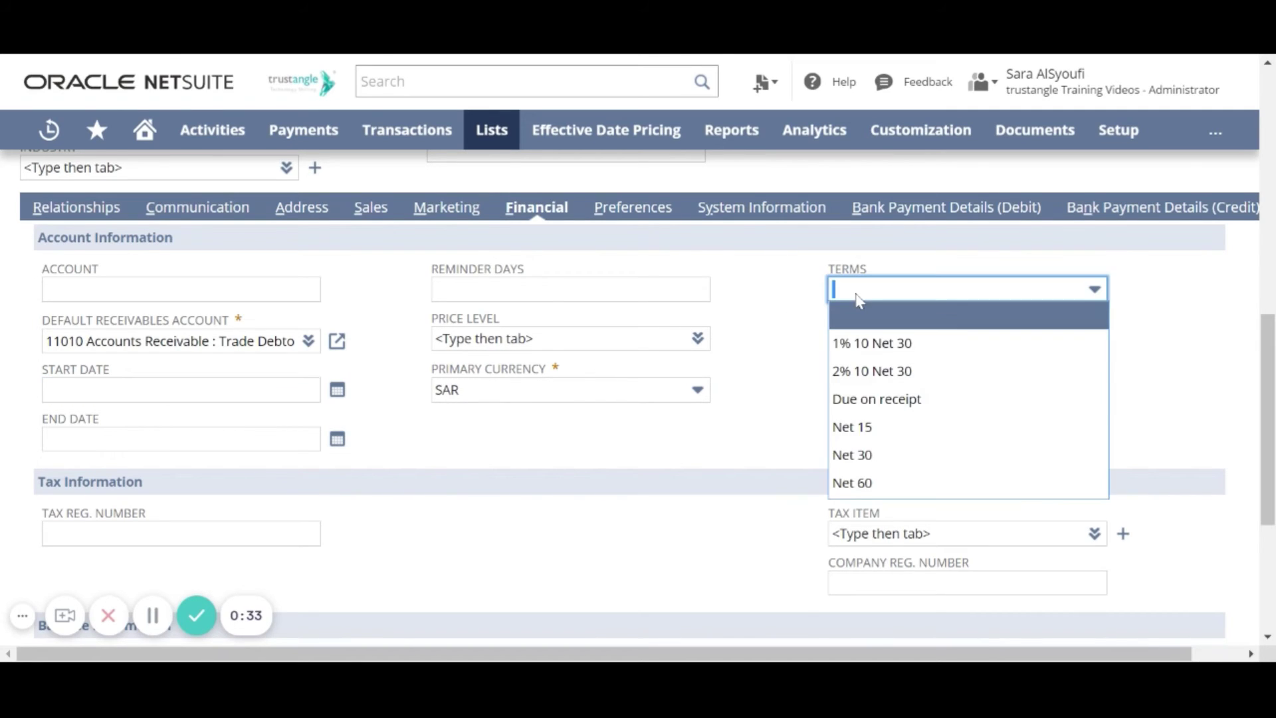
left_click(872, 456)
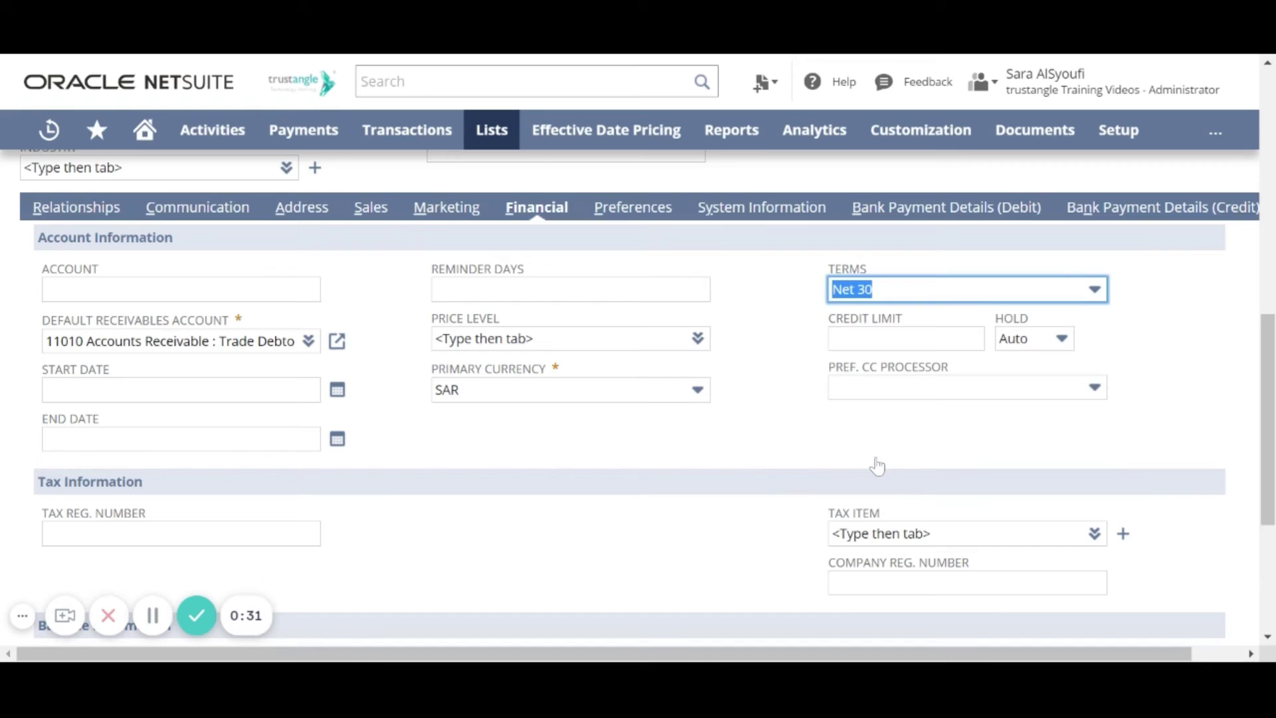
Enter a 40,000.00 credit limit and keep Hold on Auto, checking its help.
key("Tab")
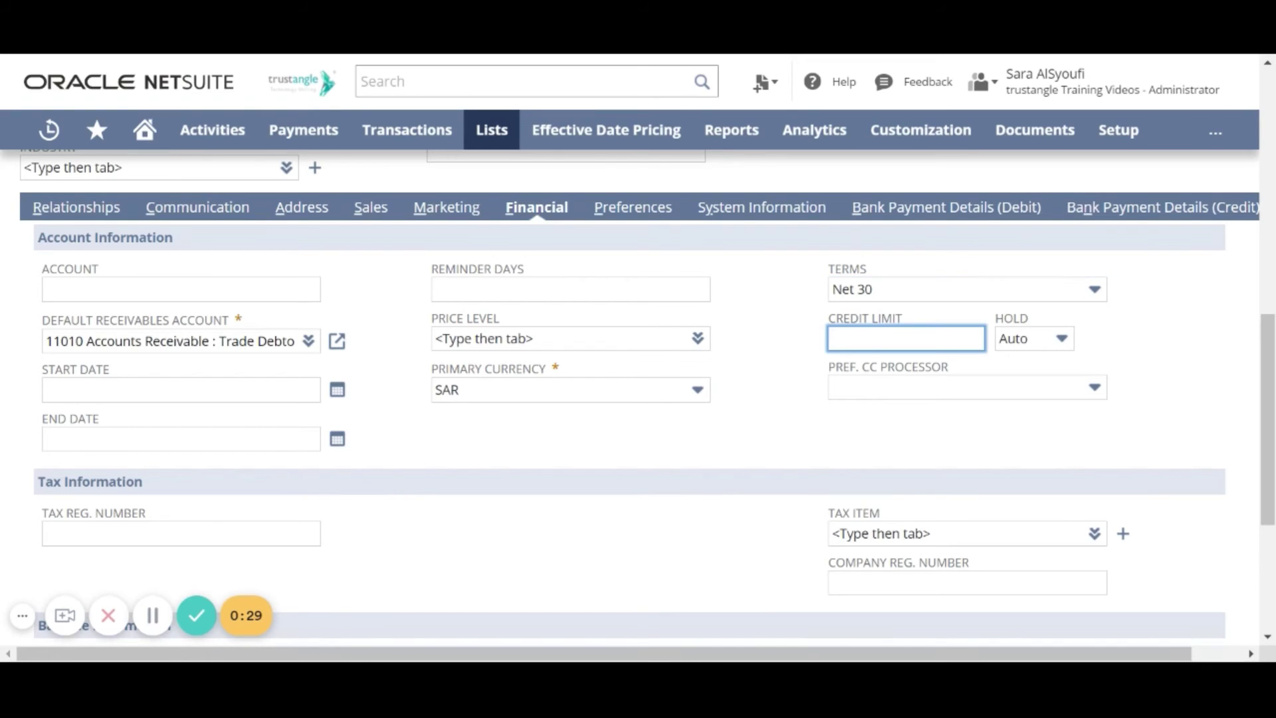
type("40,000.00")
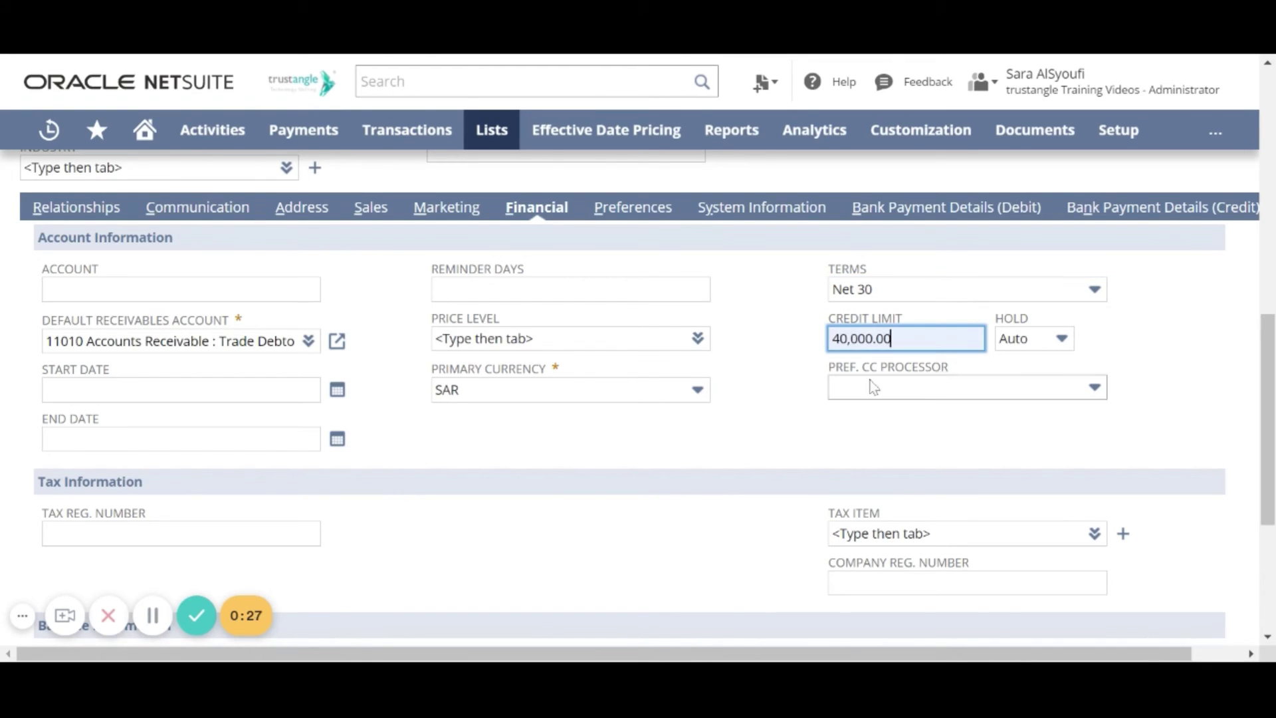
left_click(1024, 344)
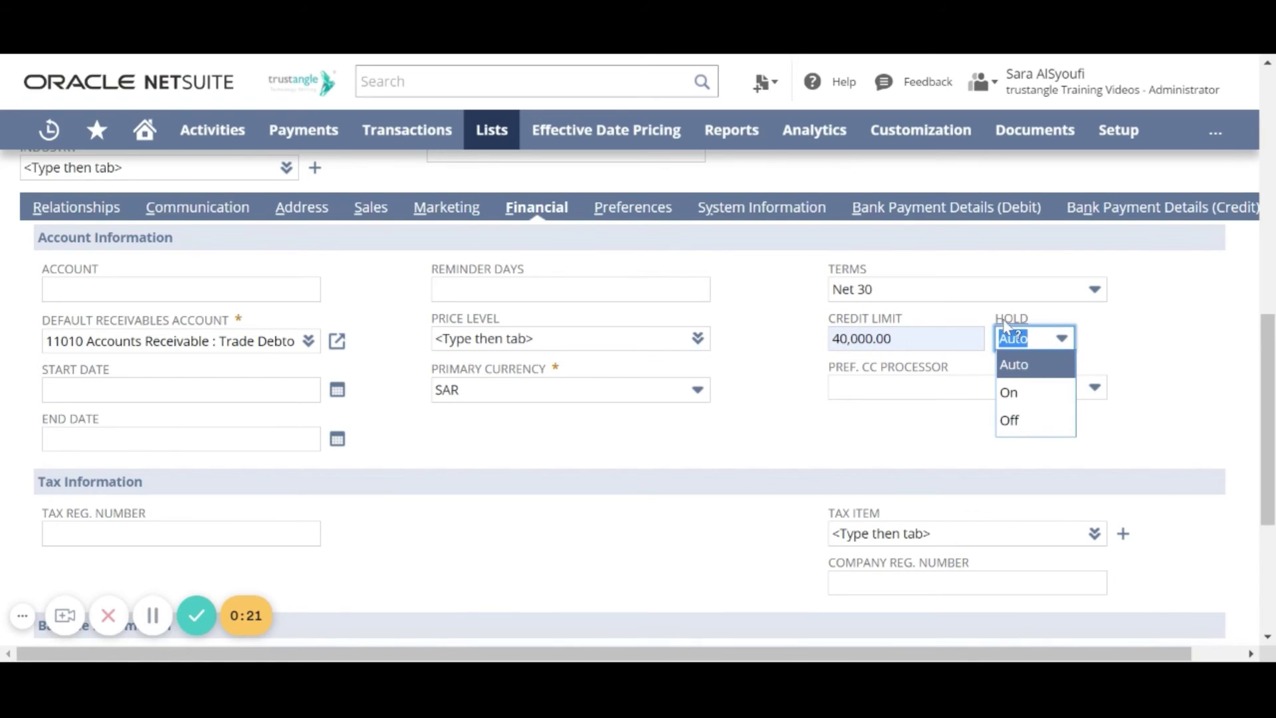
left_click(1042, 322)
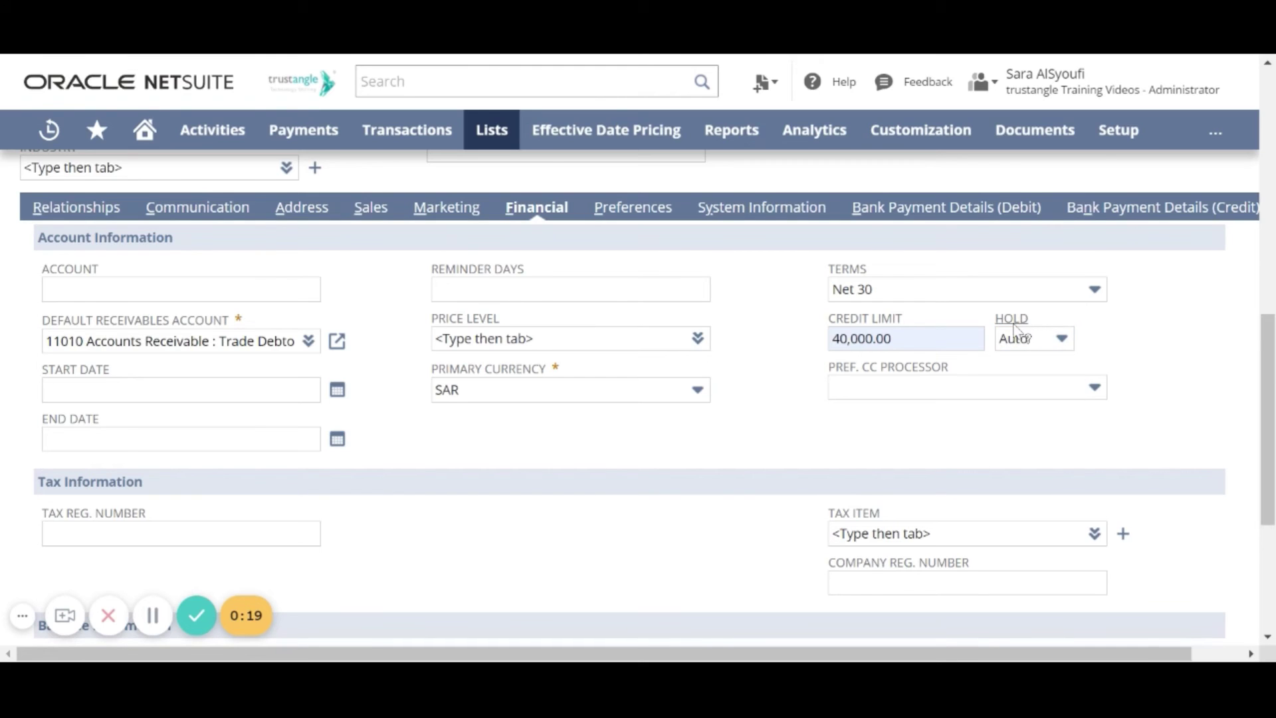
left_click(1013, 325)
left_click_drag(1091, 328, 874, 303)
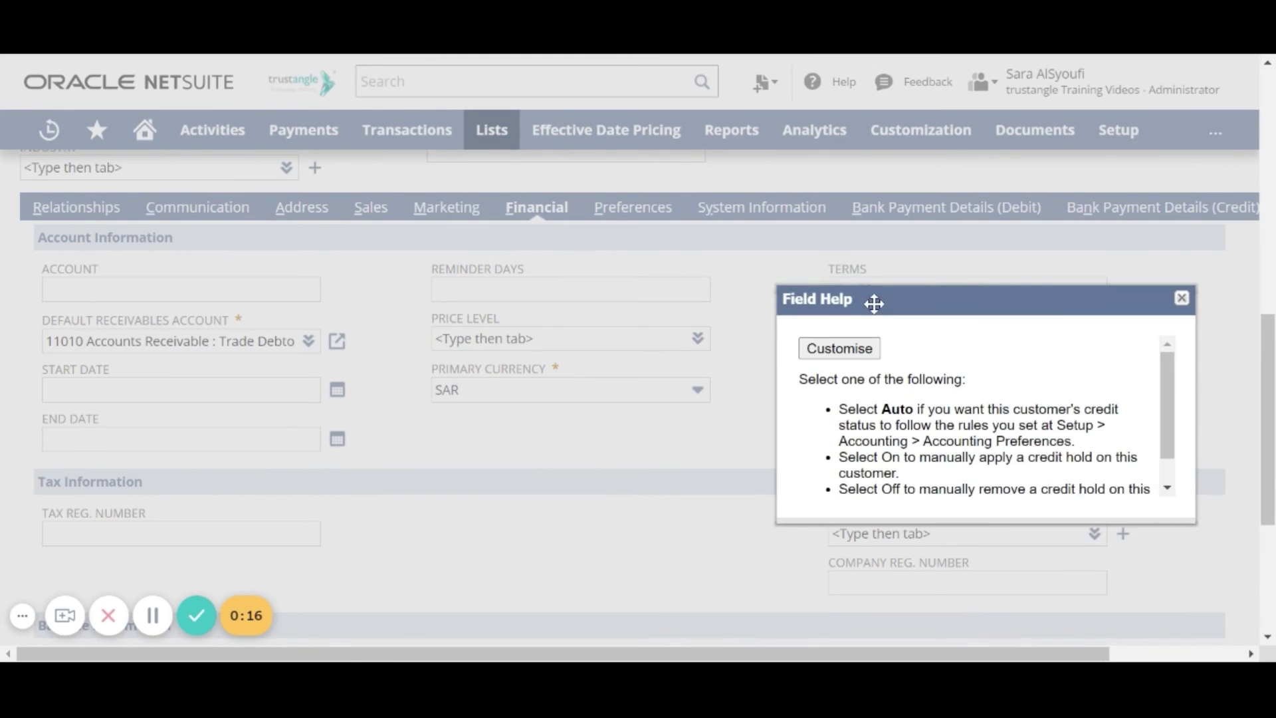
left_click(1182, 298)
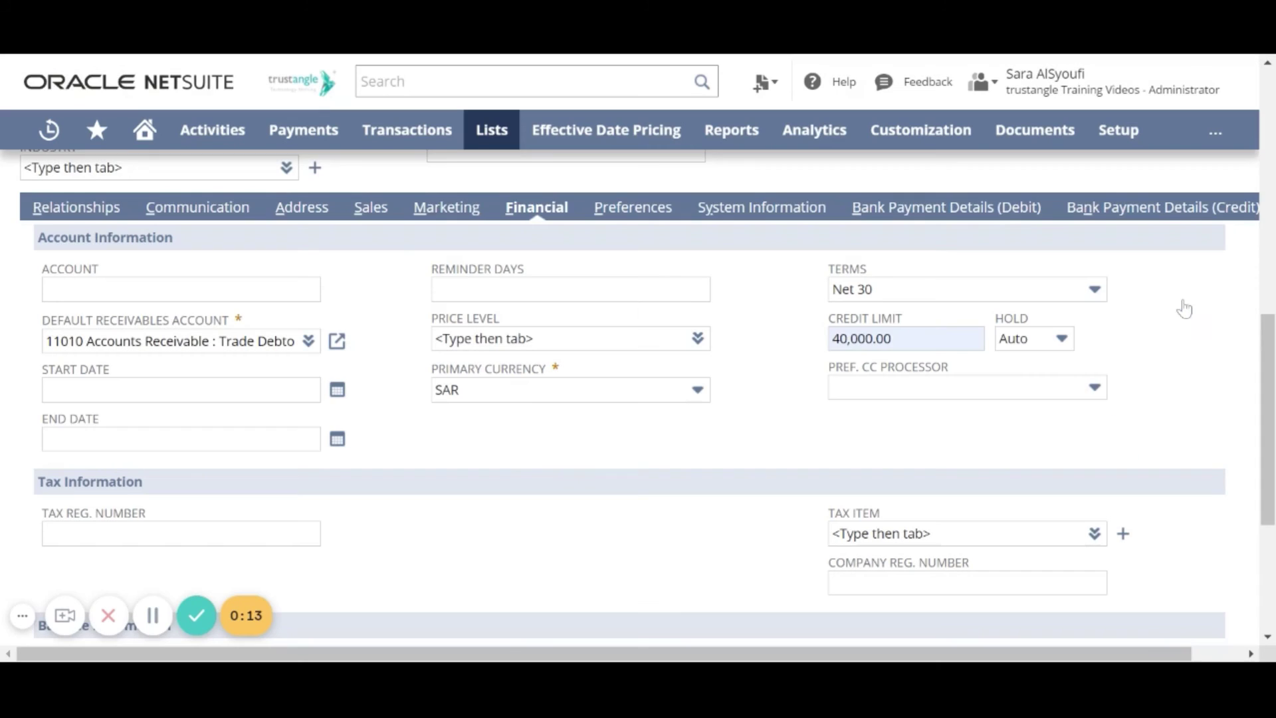
Add Euro (format €1 234,56) as an extra currency on the Currencies subtab.
scroll(732, 364, "down", 3)
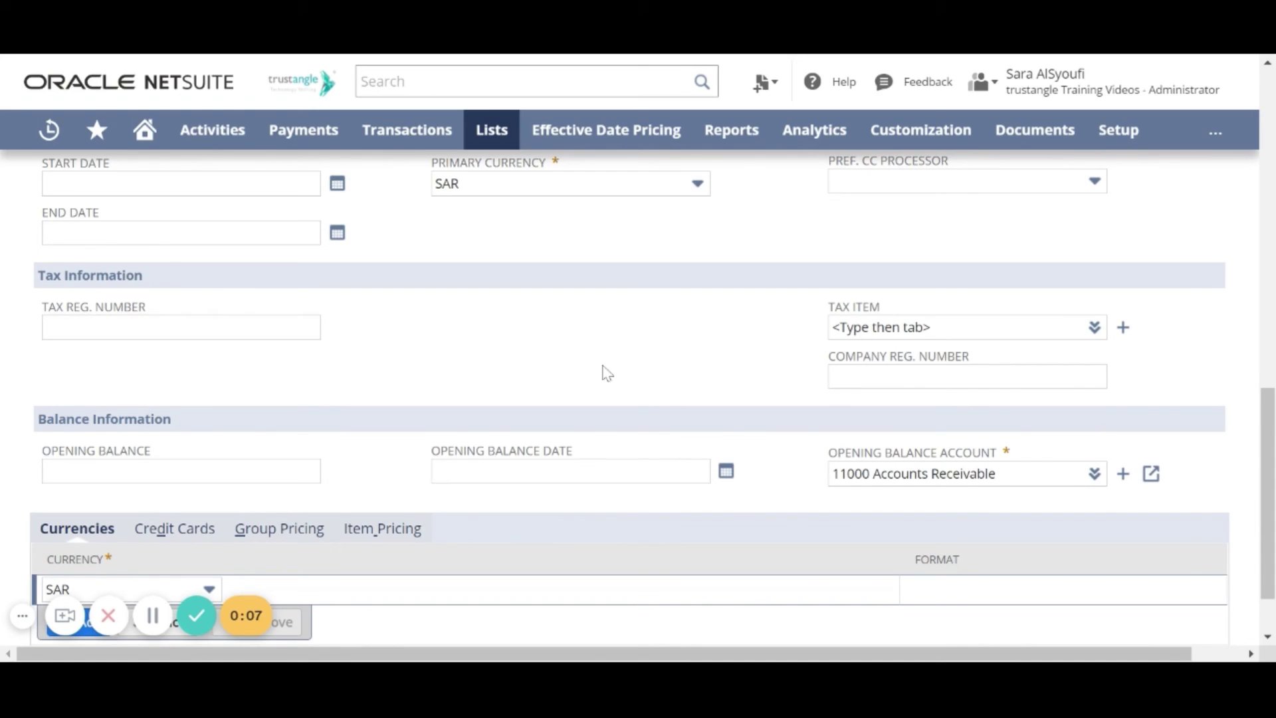
scroll(606, 372, "down", 1)
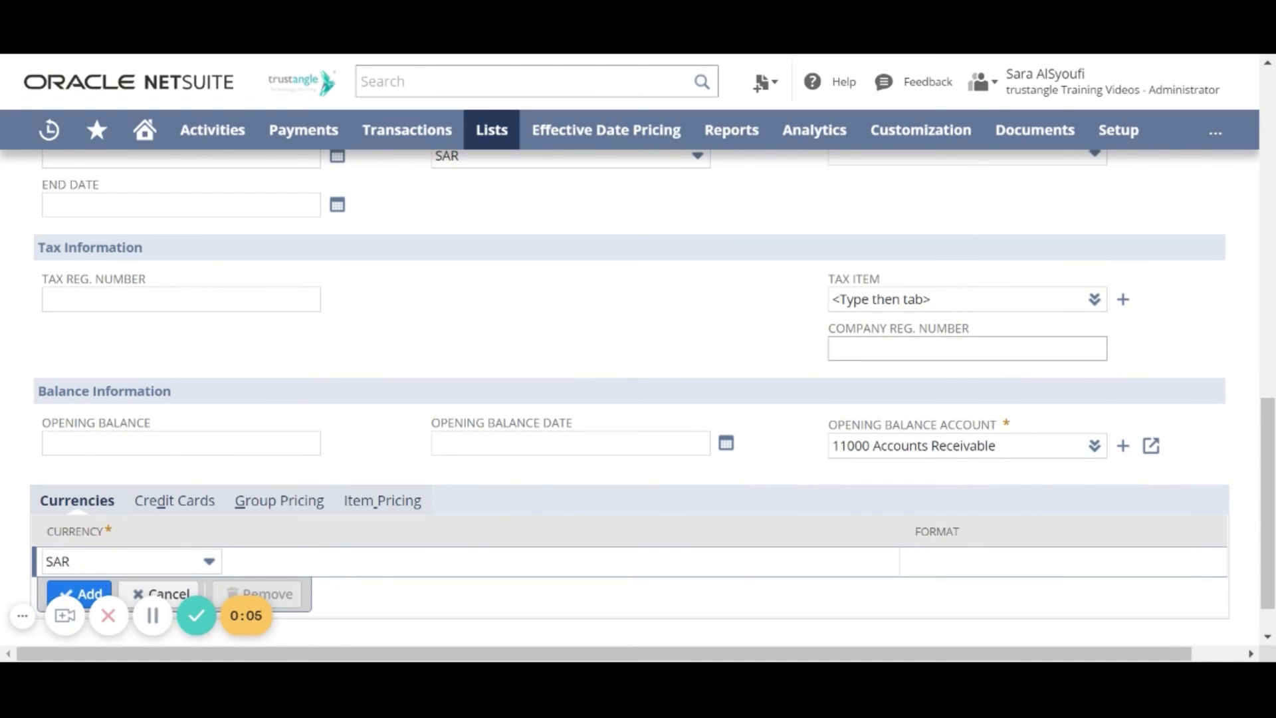
scroll(645, 334, "down", 2)
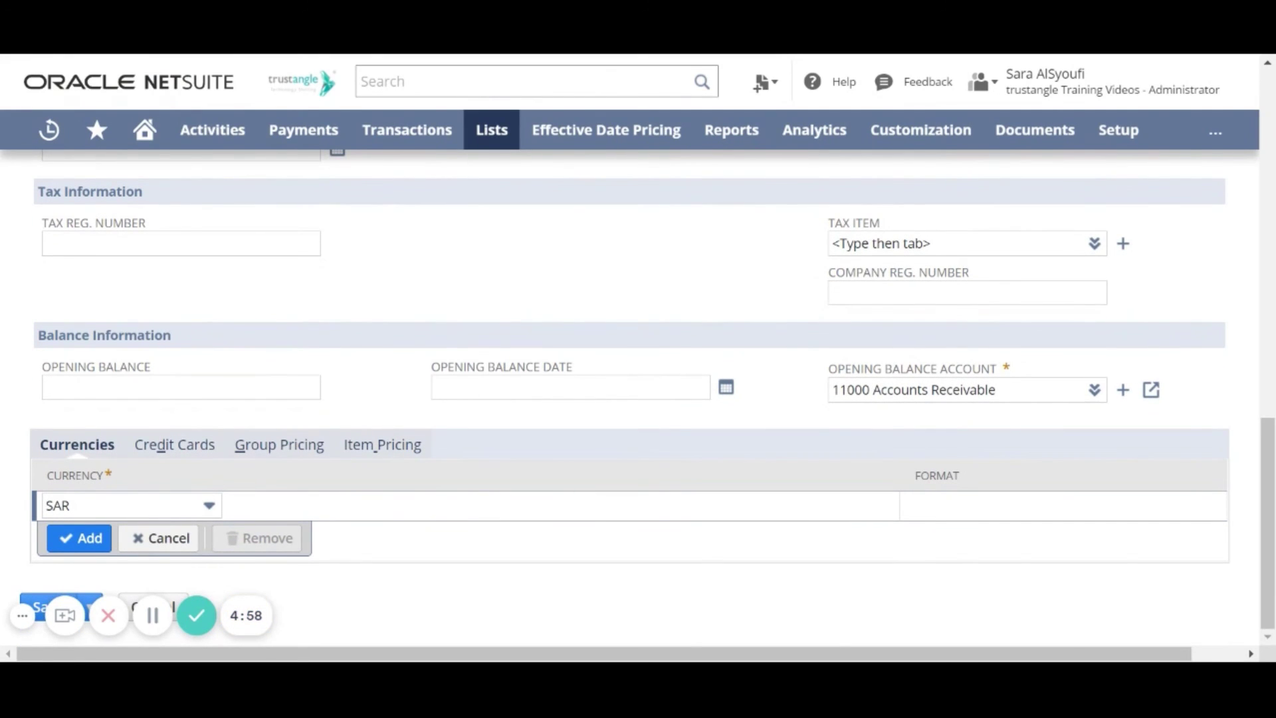
left_click(162, 516)
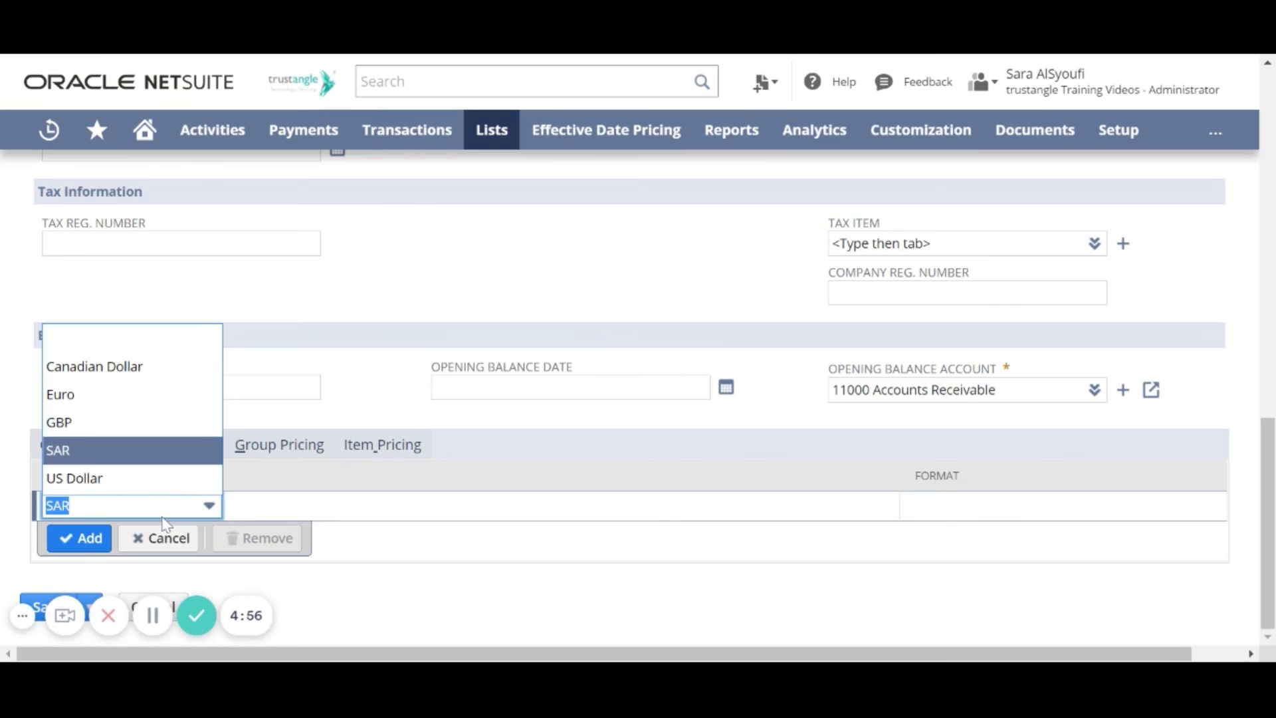
left_click(120, 396)
left_click(98, 545)
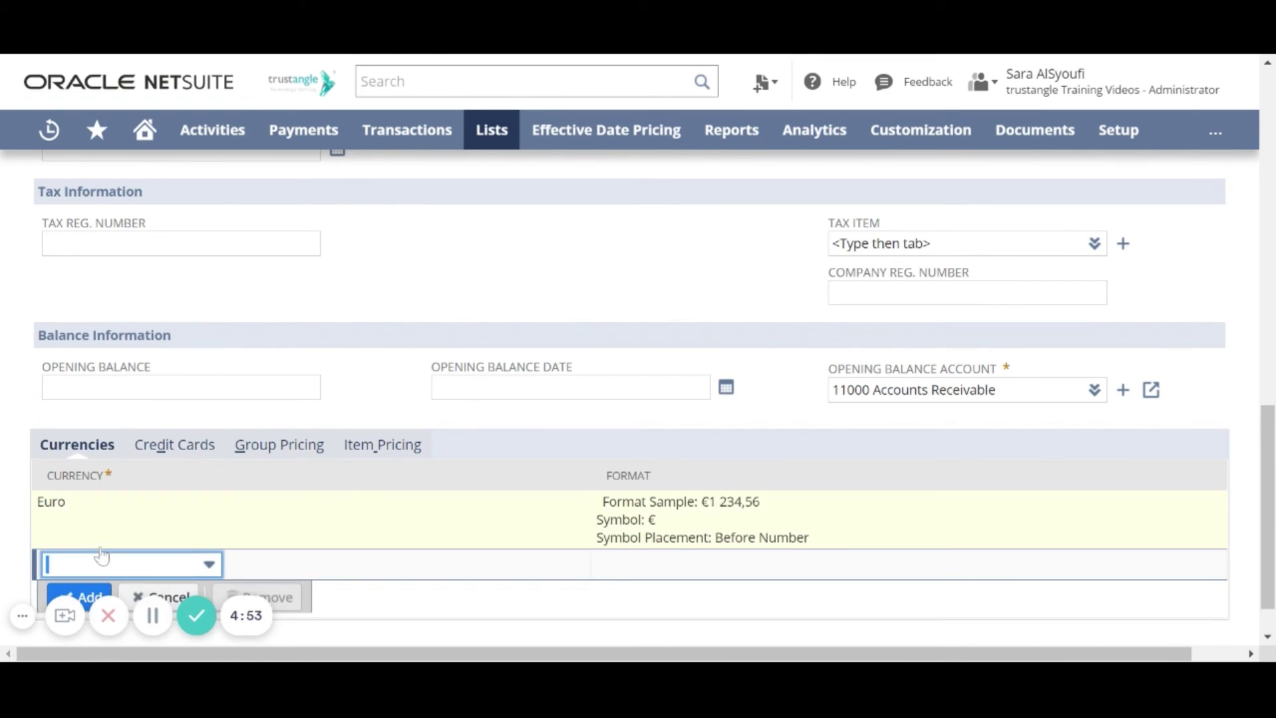
scroll(321, 362, "up", 6)
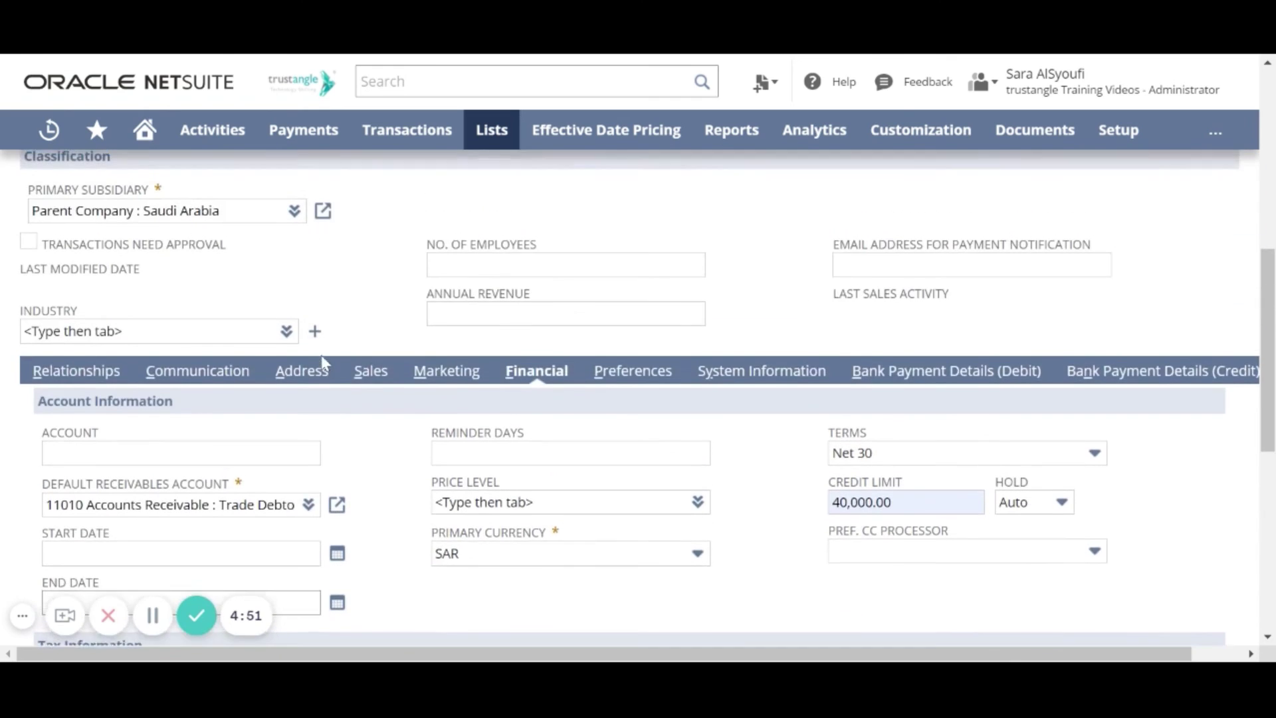
Save the Test123 TA customer record and confirm it appears in view mode.
scroll(322, 362, "up", 5)
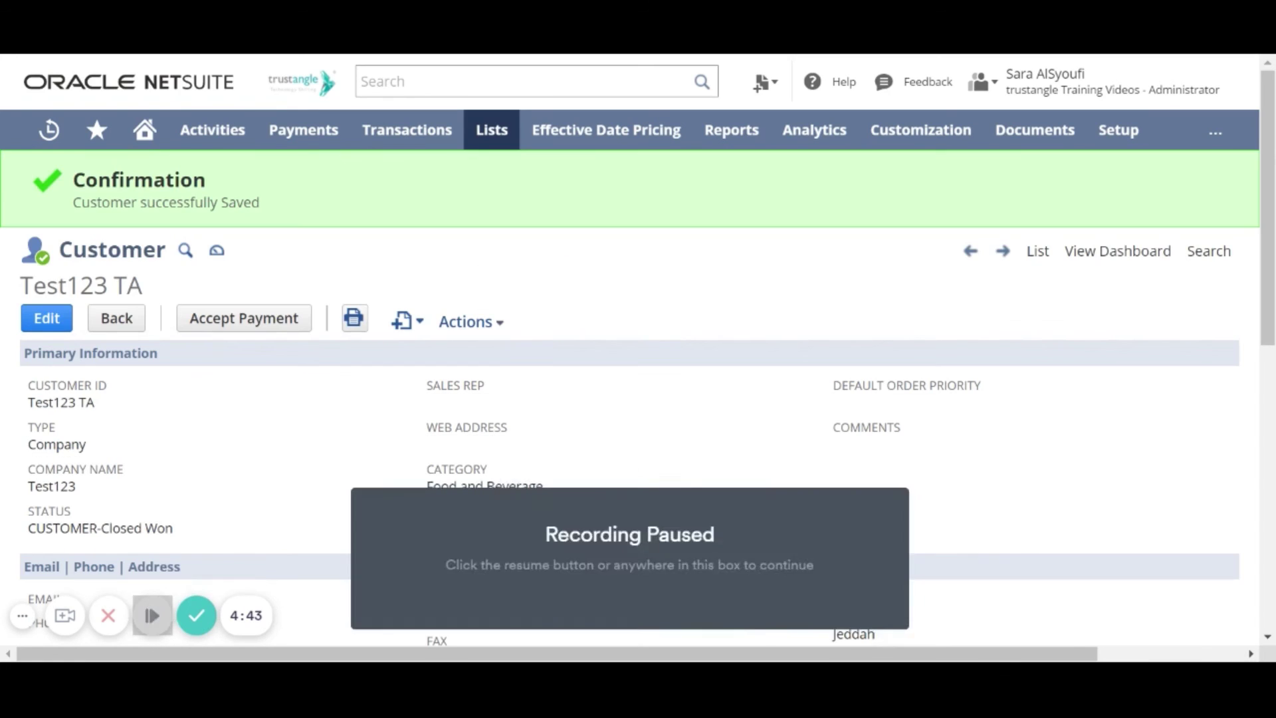
left_click(153, 615)
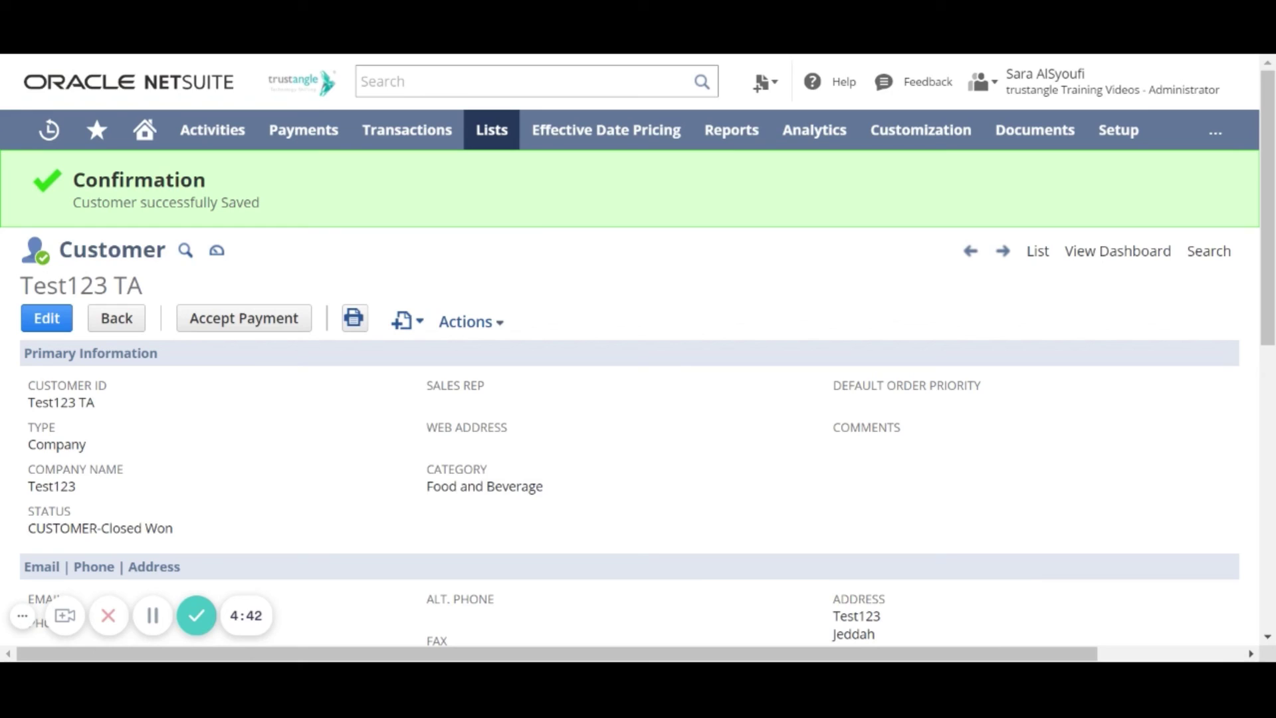